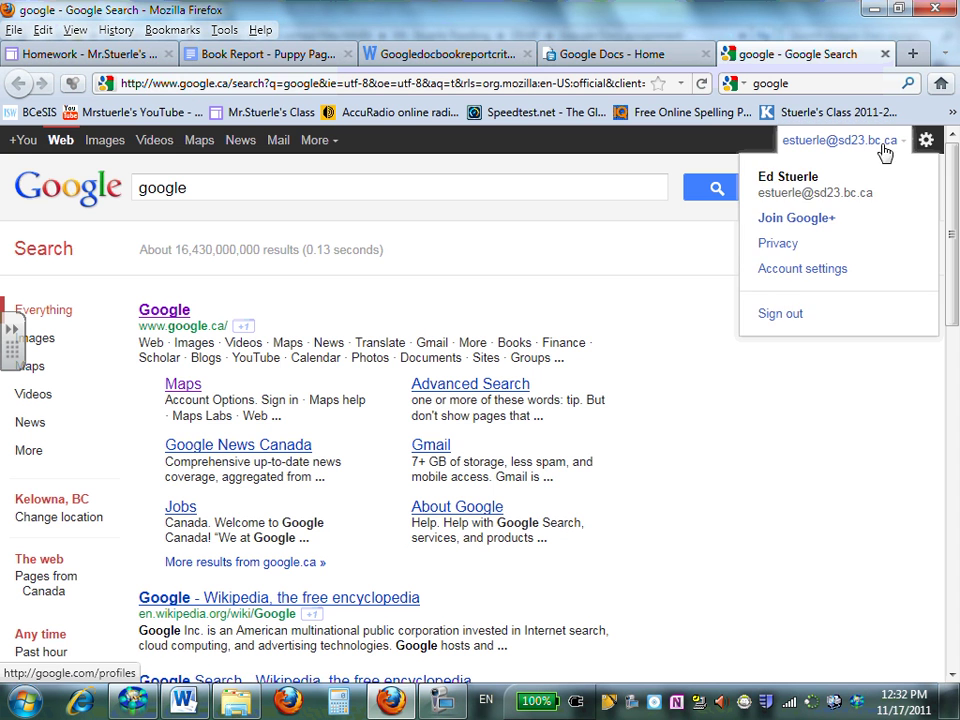
# - Sign out of the Google account and sign back in with the saved e-mail address and account password
pyautogui.click(782, 318)
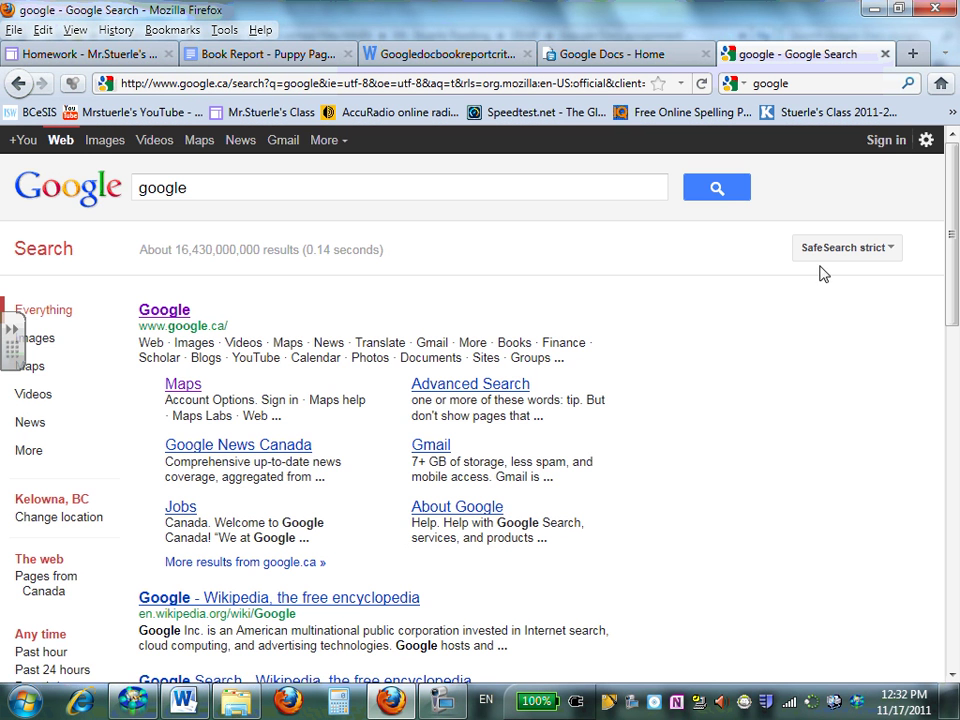
pyautogui.click(884, 141)
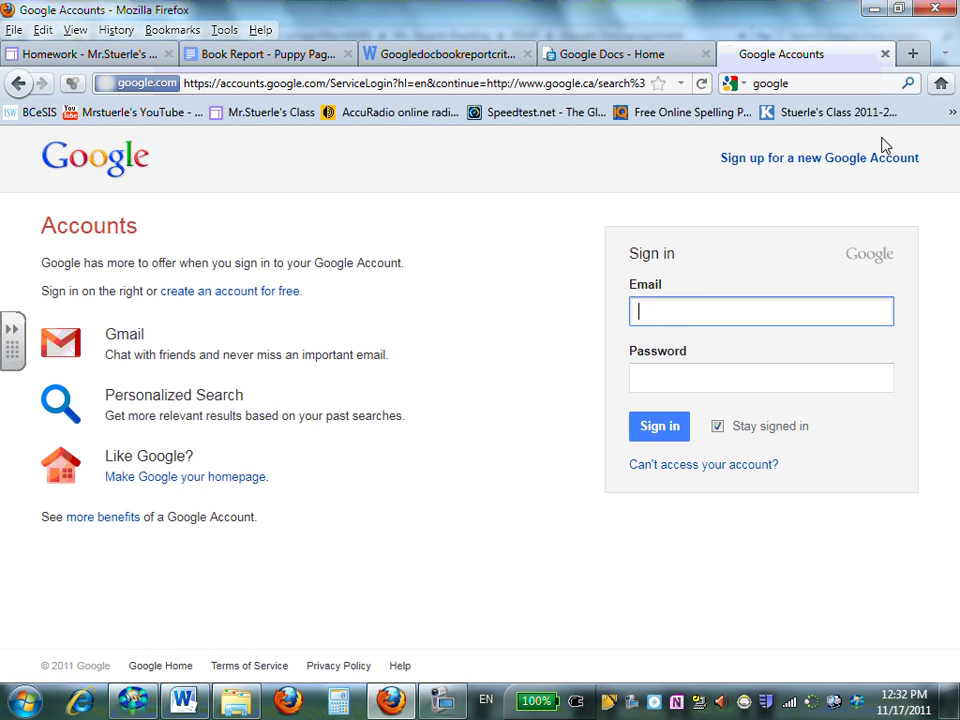
pyautogui.write('e')
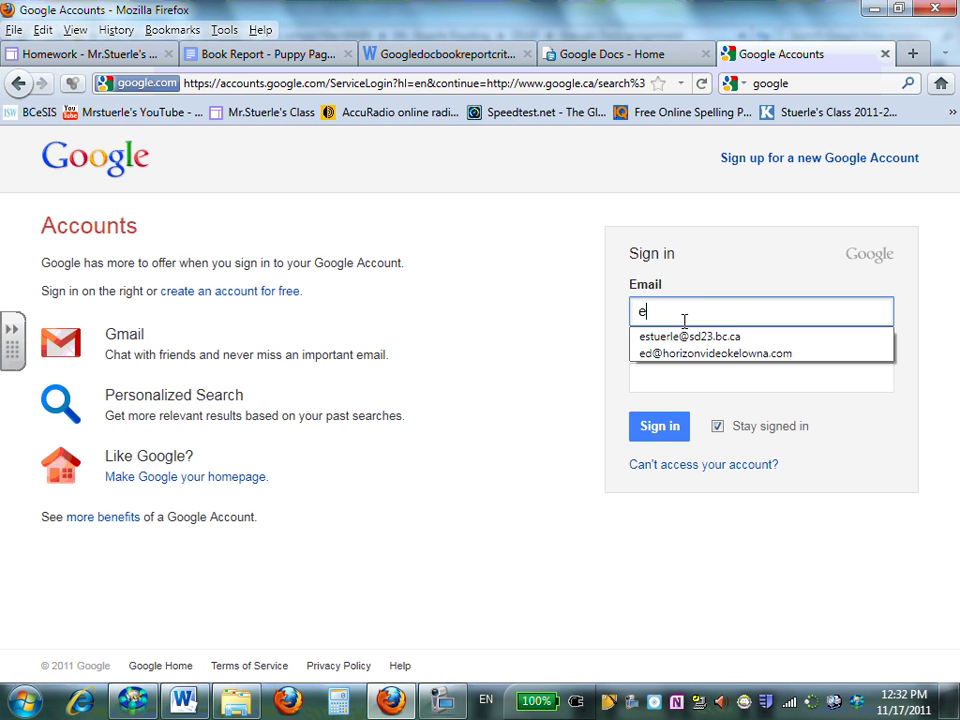
pyautogui.click(690, 337)
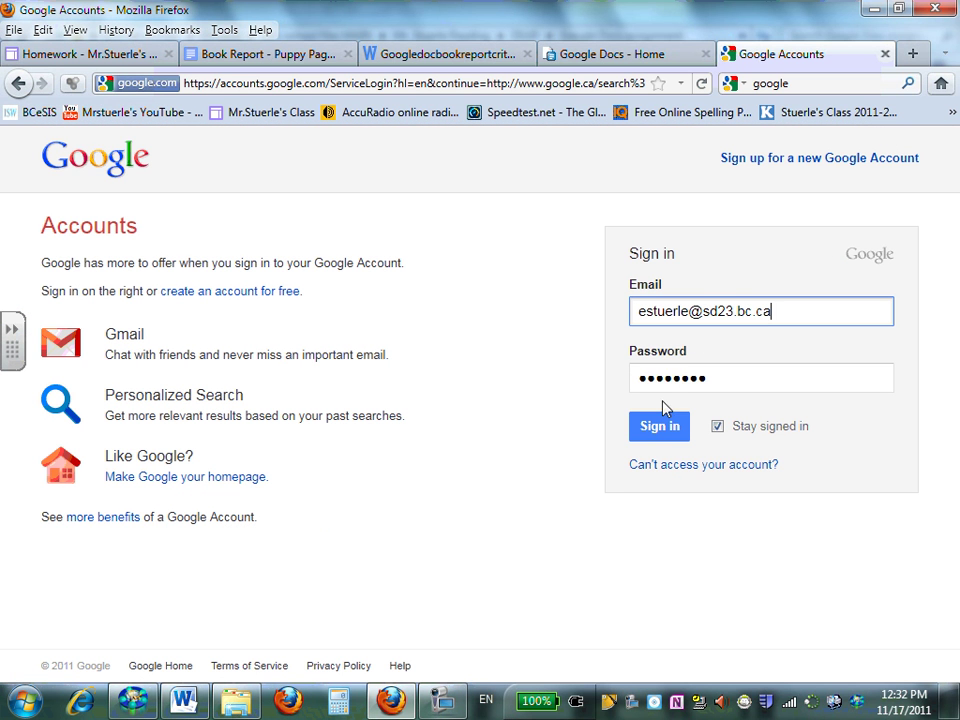
pyautogui.click(661, 435)
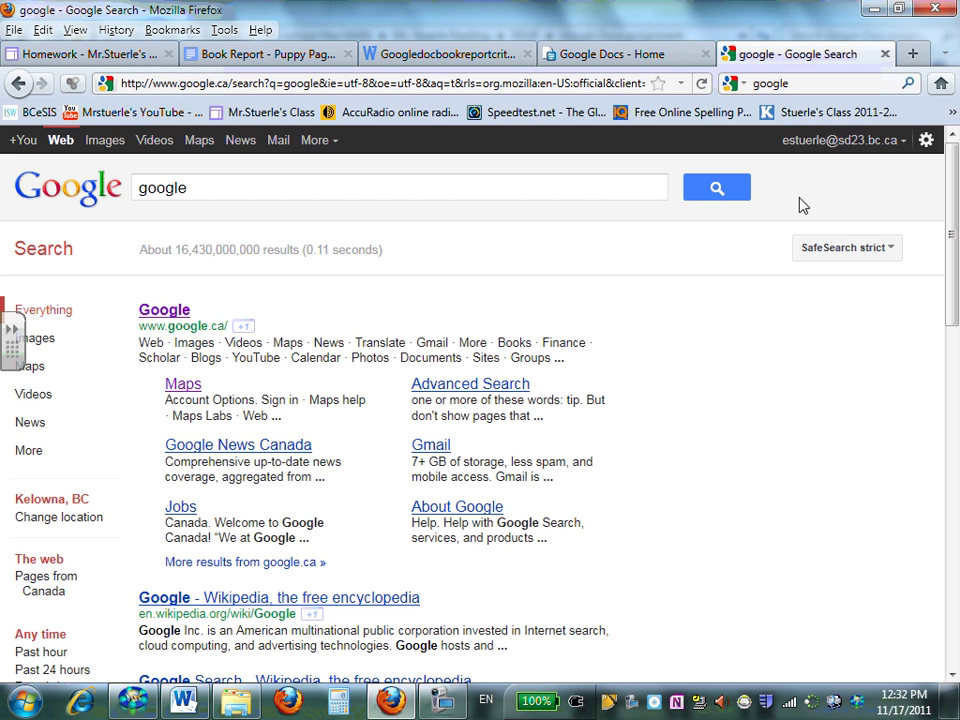
# - Go to the account settings page and open Docs from the account's products
pyautogui.click(833, 144)
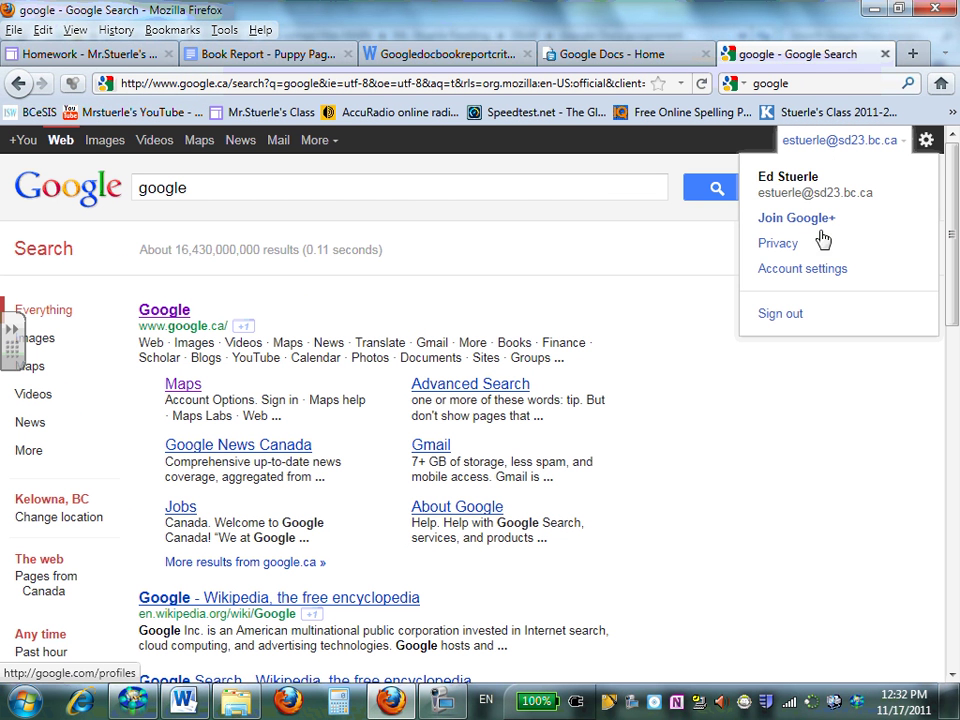
pyautogui.click(822, 270)
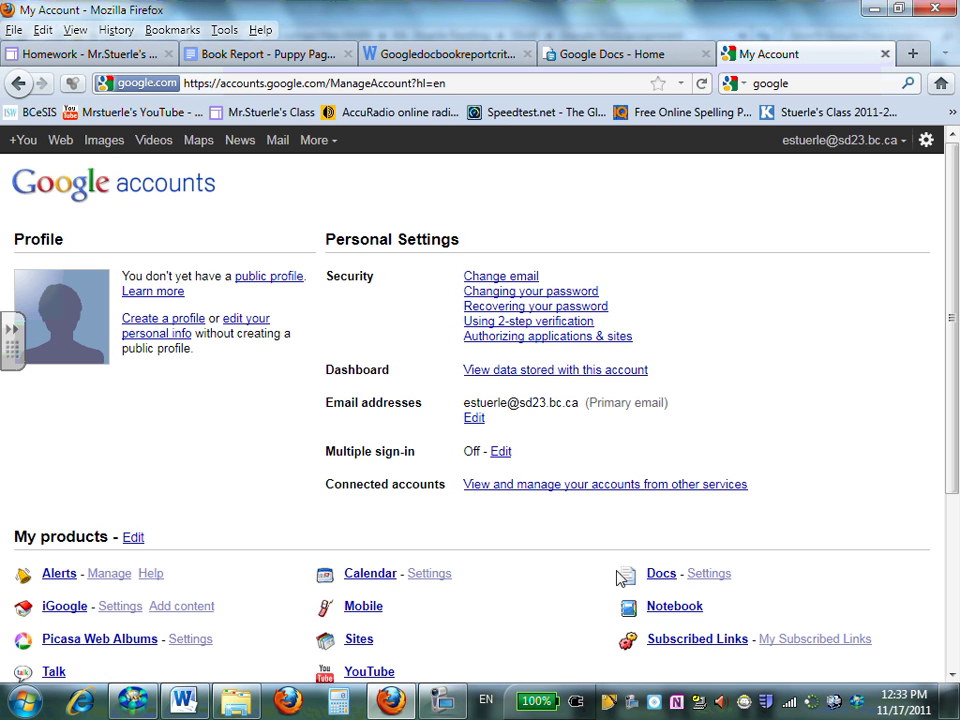
pyautogui.click(661, 577)
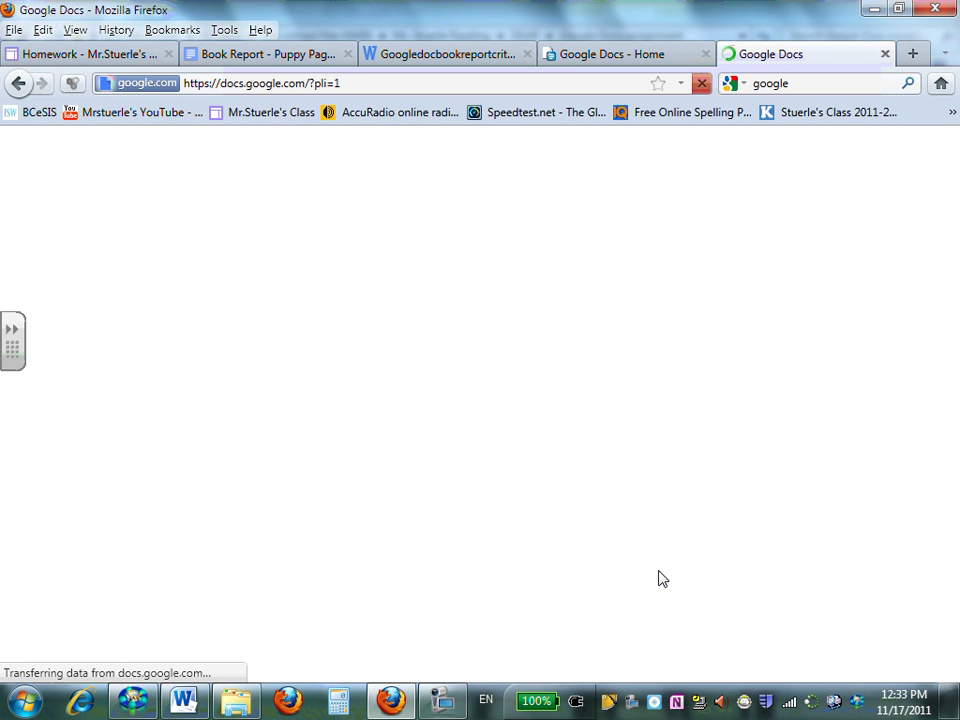
# - Create a new blank text document and name it My Book Report
pyautogui.click(59, 288)
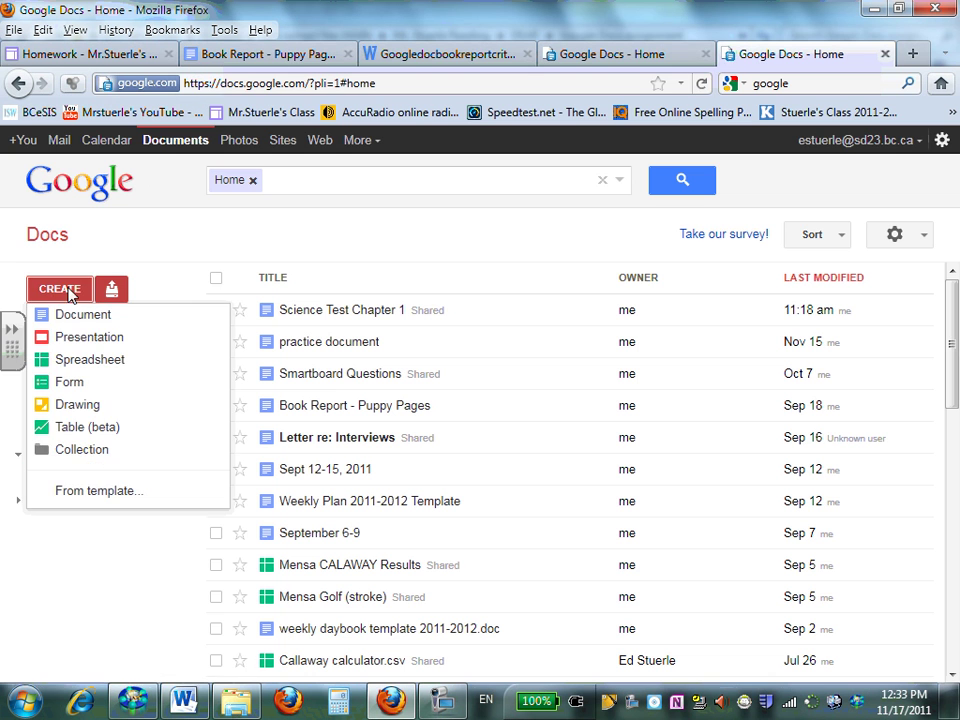
pyautogui.click(75, 318)
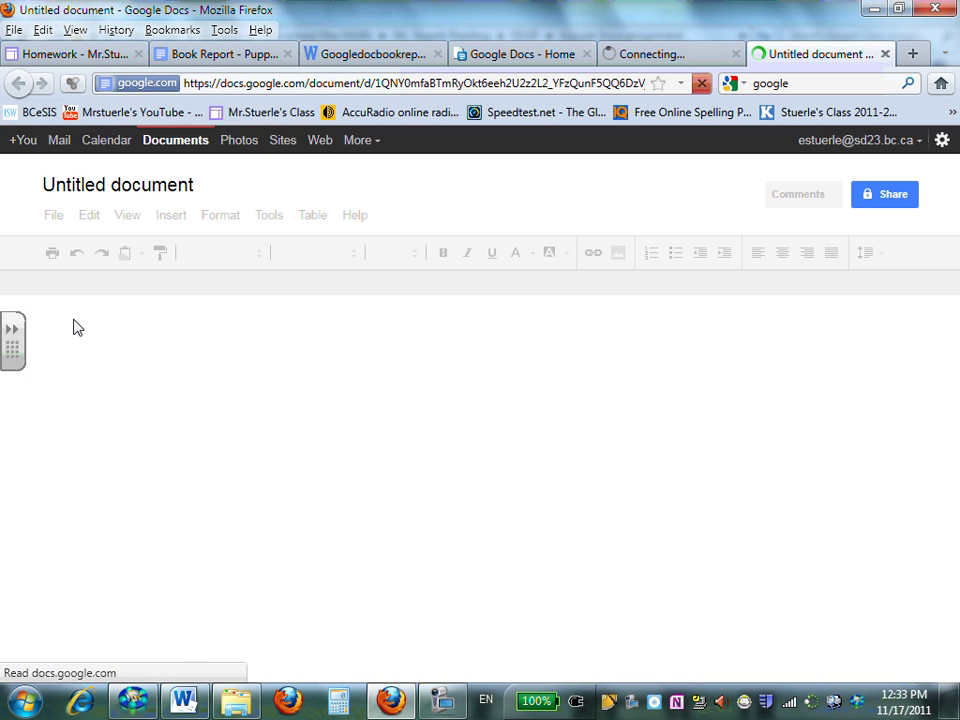
pyautogui.click(192, 189)
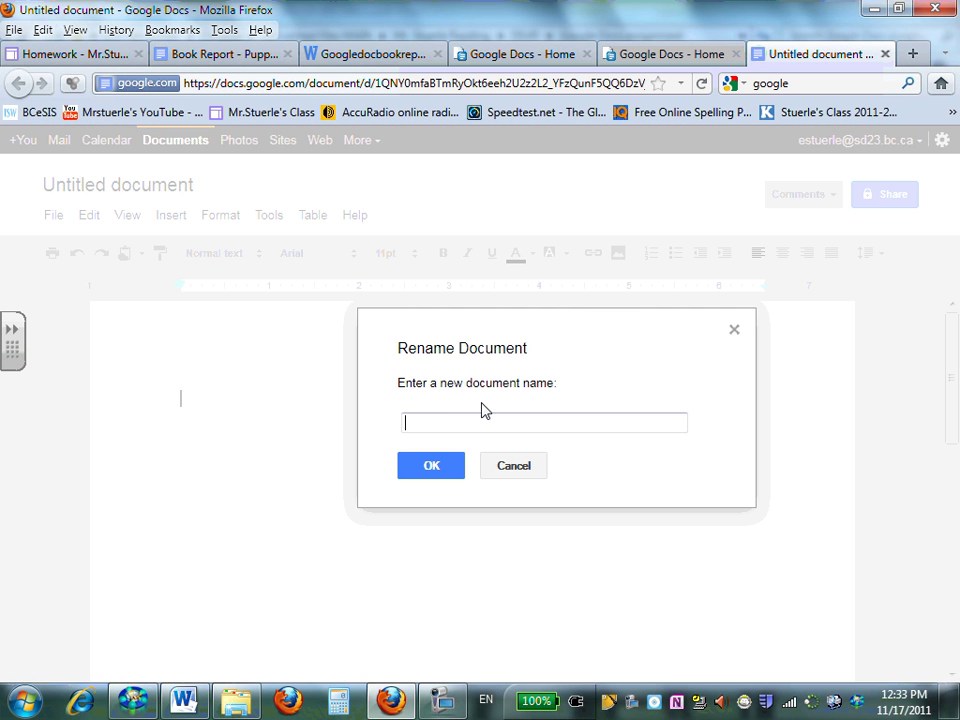
pyautogui.write('My Boo')
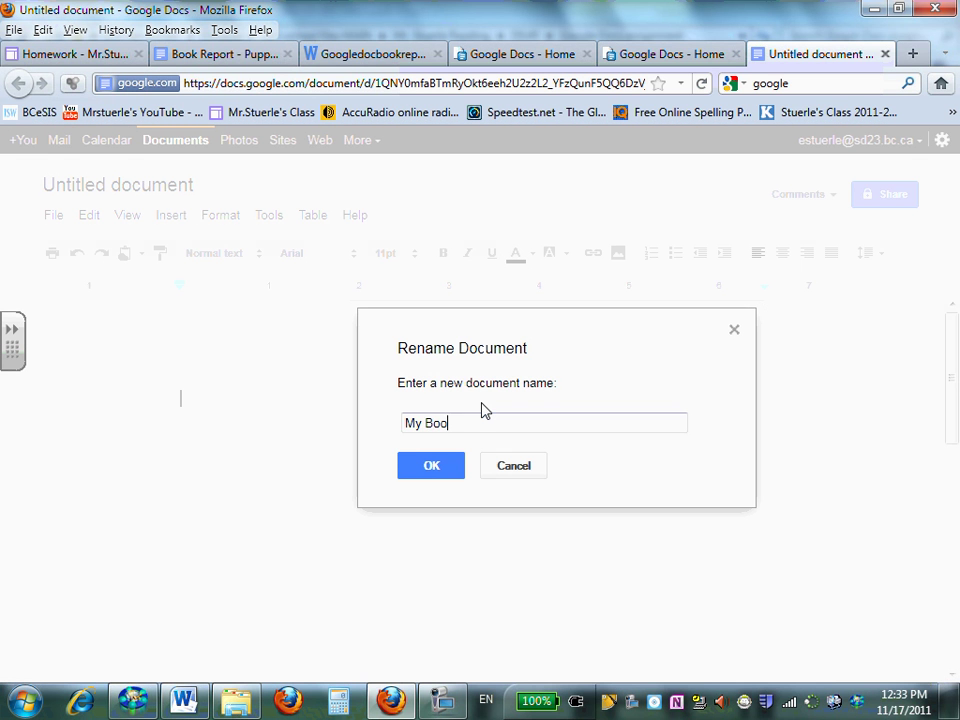
pyautogui.write('k Report')
pyautogui.click(434, 466)
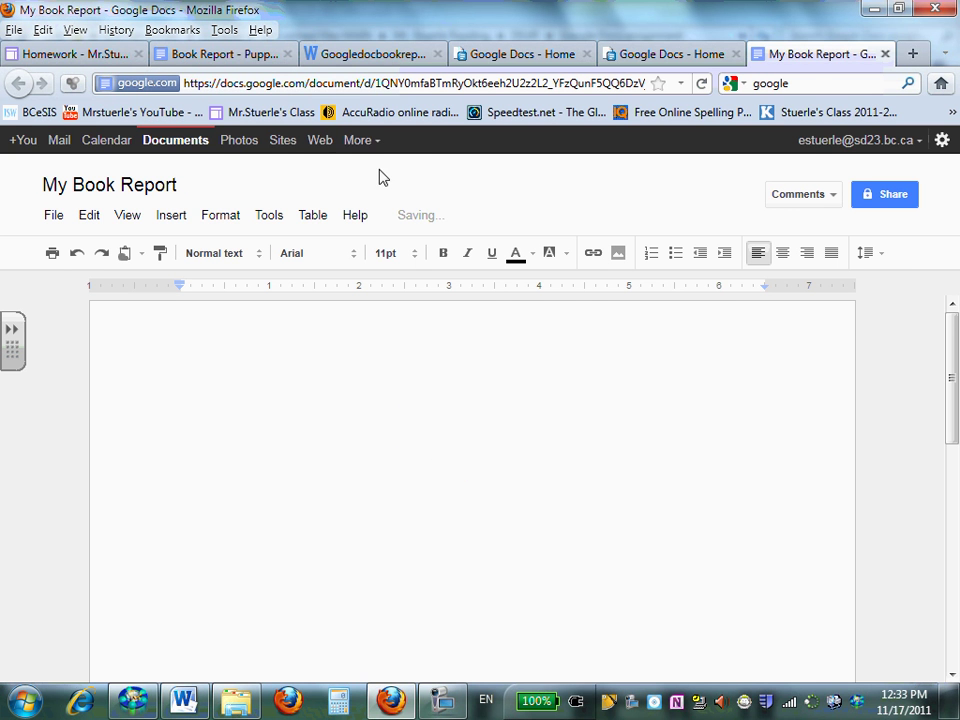
# - Check the title page requirements in the book report criteria document and return to My Book Report
pyautogui.click(365, 58)
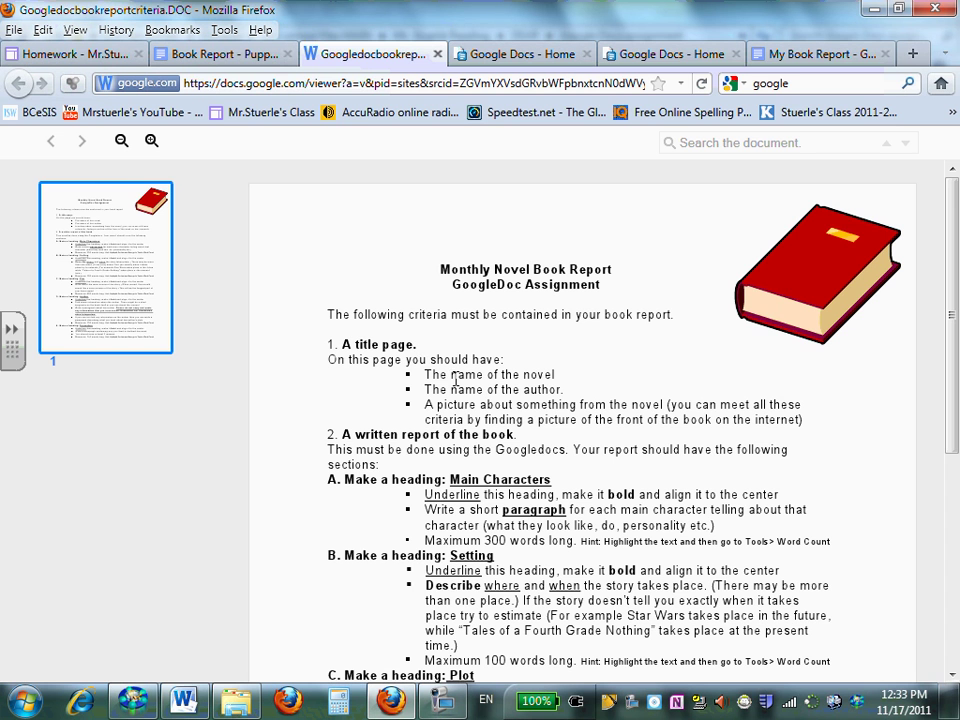
pyautogui.click(790, 57)
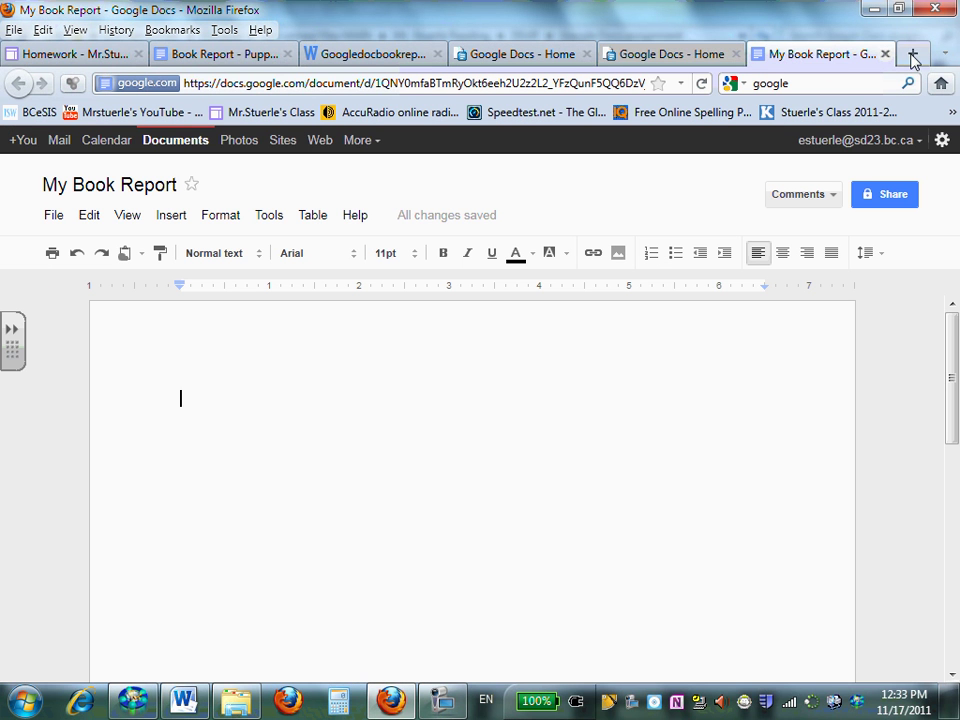
# - Search Google Images for bunnicula, reusing the browser page that shows the Docs home list
pyautogui.click(700, 56)
pyautogui.click(798, 83)
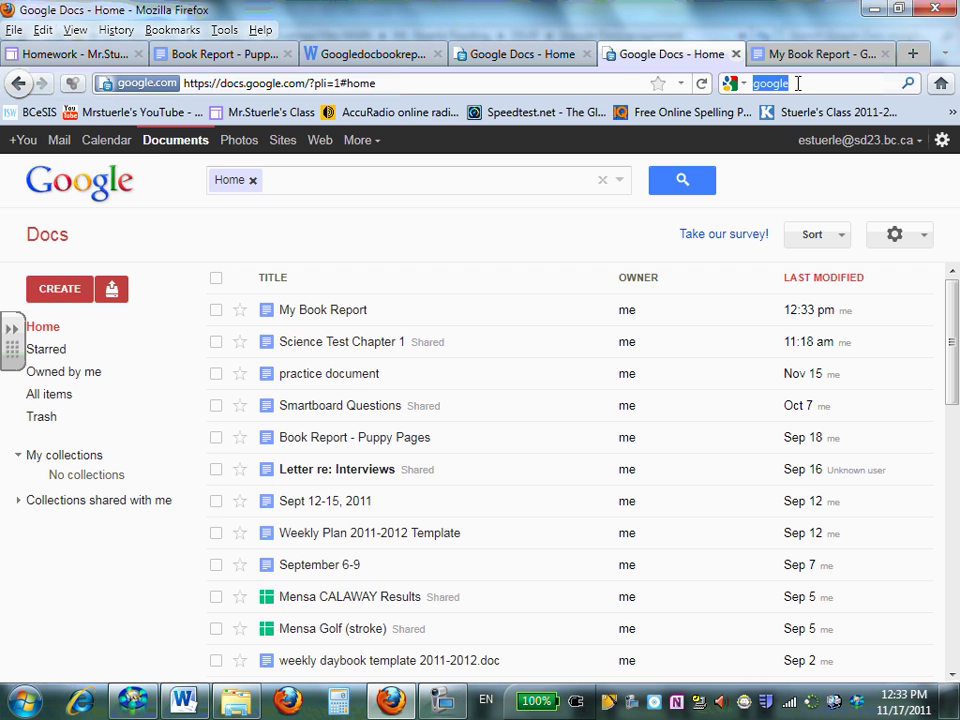
pyautogui.write('buu')
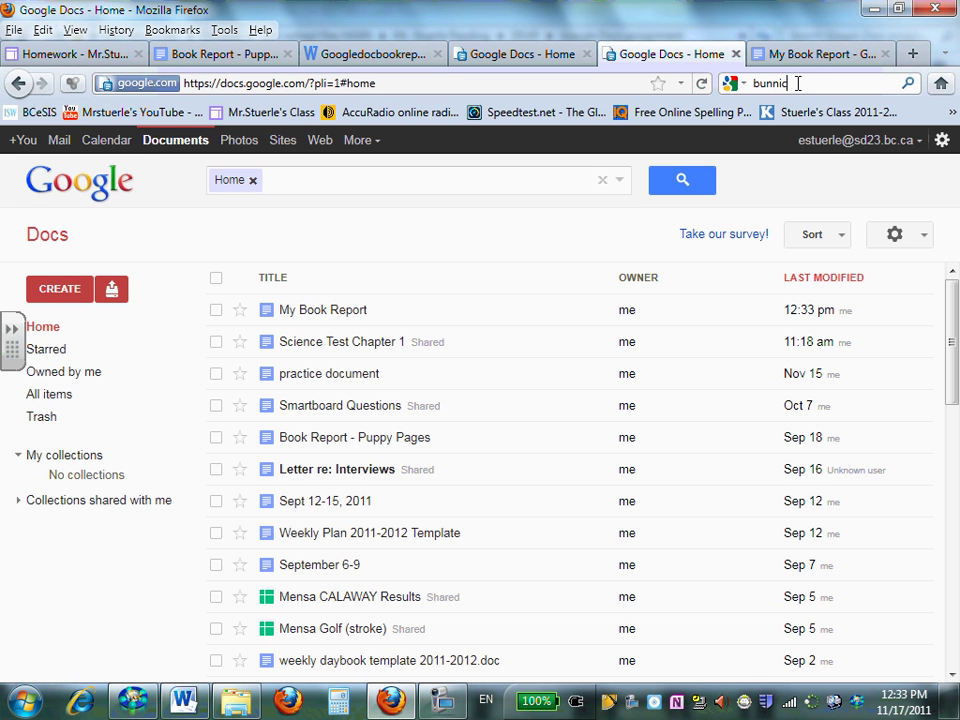
pyautogui.write('nicula')
pyautogui.press('Return')
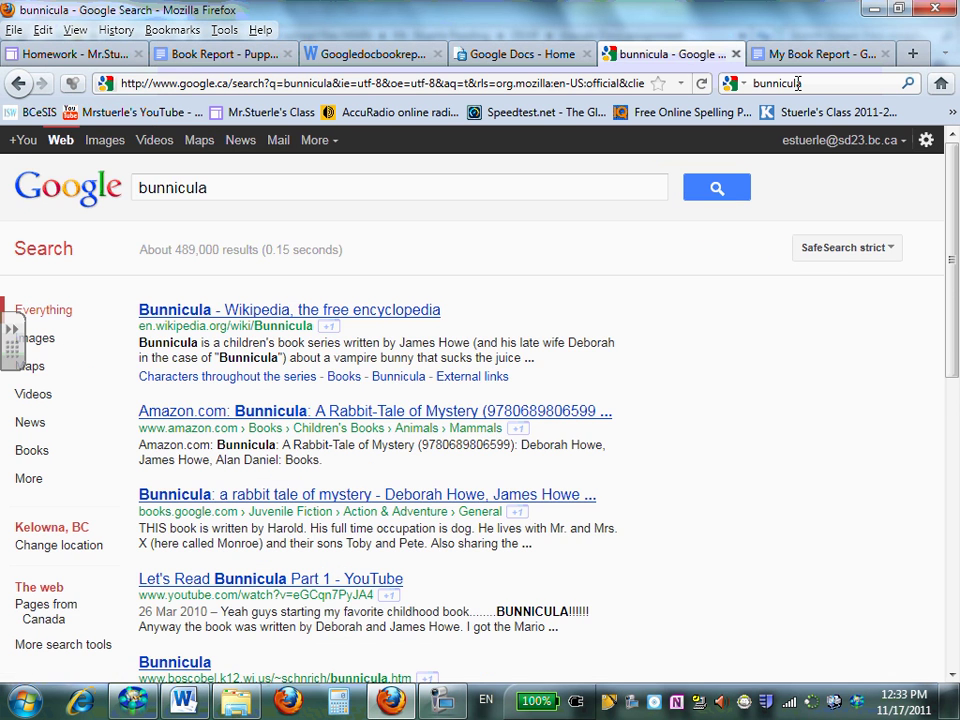
pyautogui.click(94, 144)
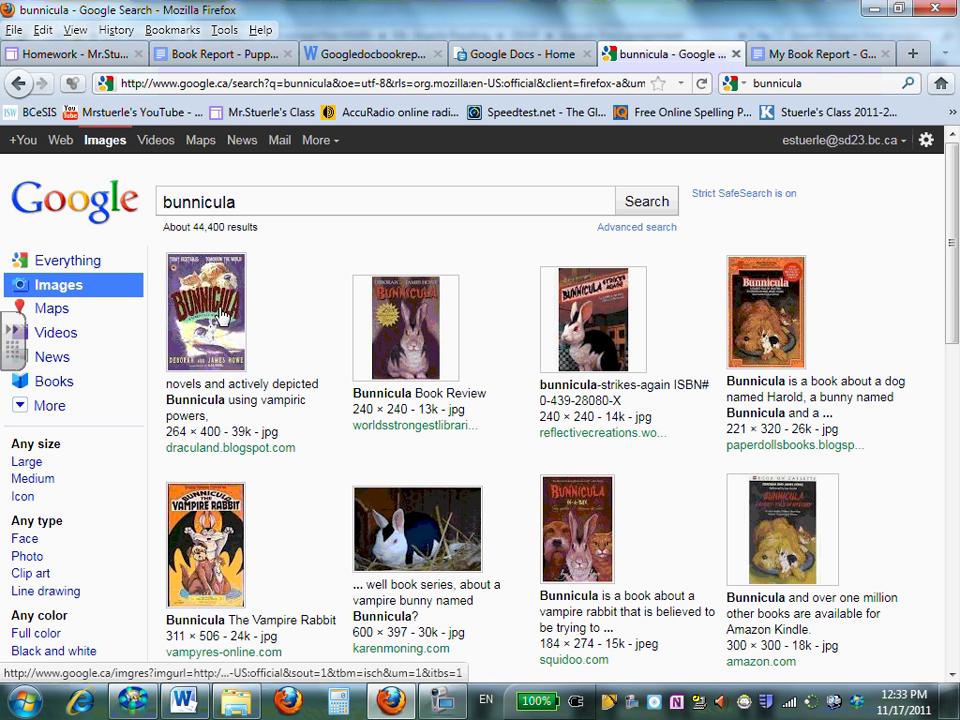
# - Open the first Bunnicula cover result, copy its image and return to the My Book Report document
pyautogui.click(222, 316)
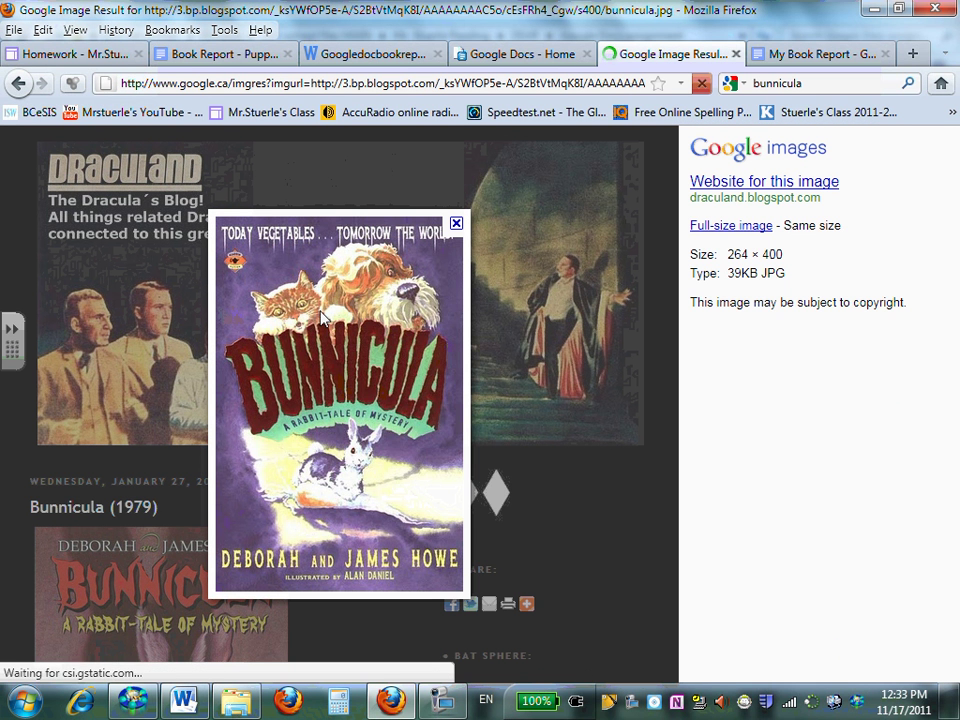
pyautogui.rightClick(330, 308)
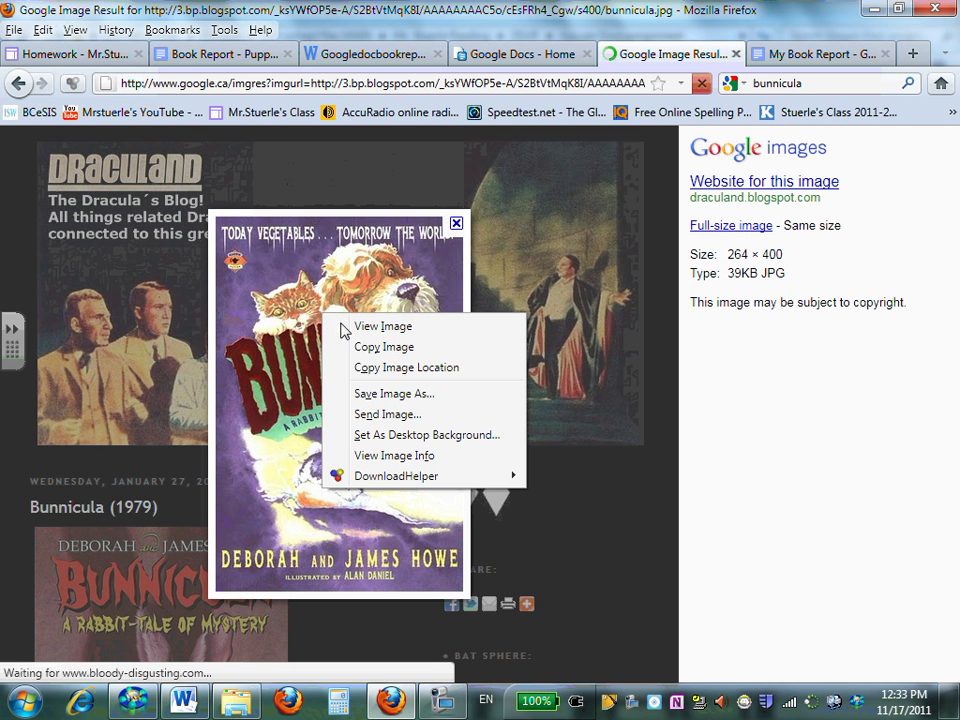
pyautogui.click(366, 346)
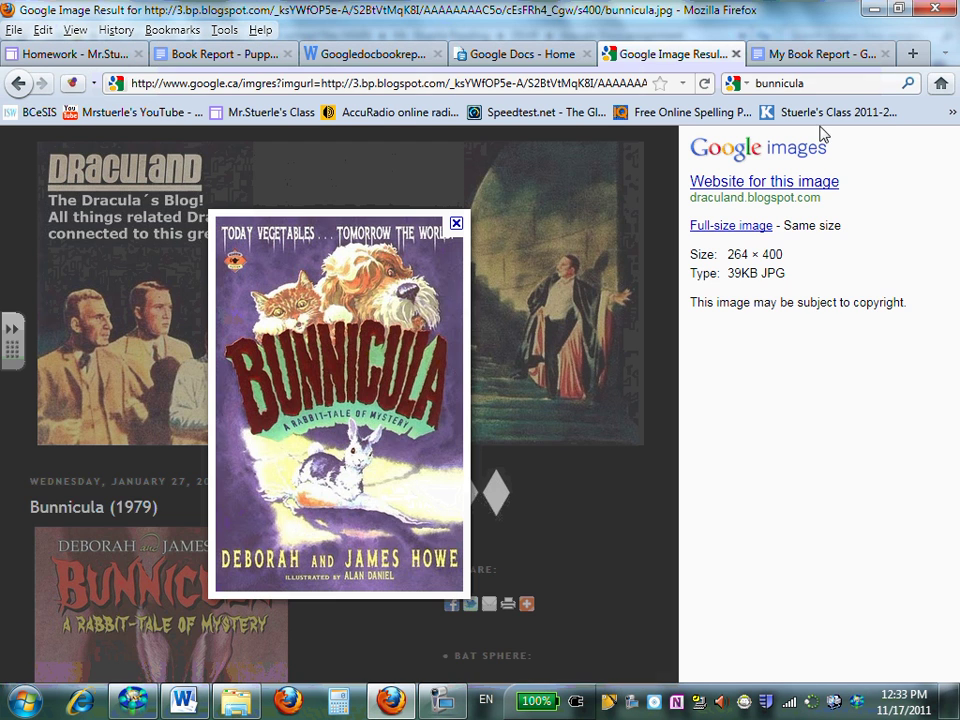
pyautogui.click(806, 58)
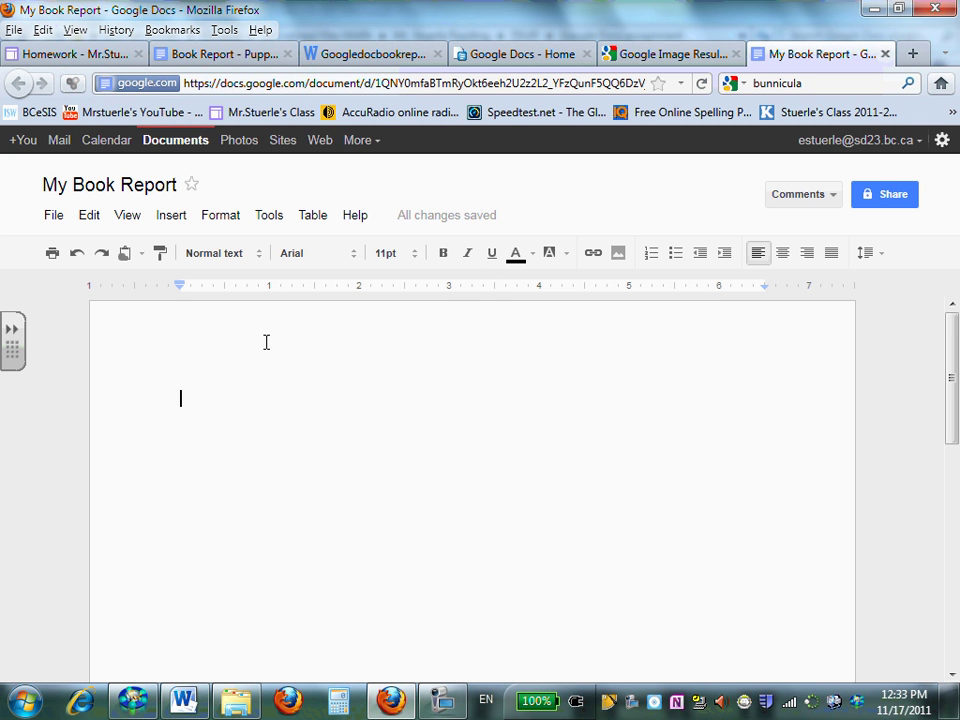
# - Try to paste the copied cover with the document editor's own Paste command
pyautogui.rightClick(211, 399)
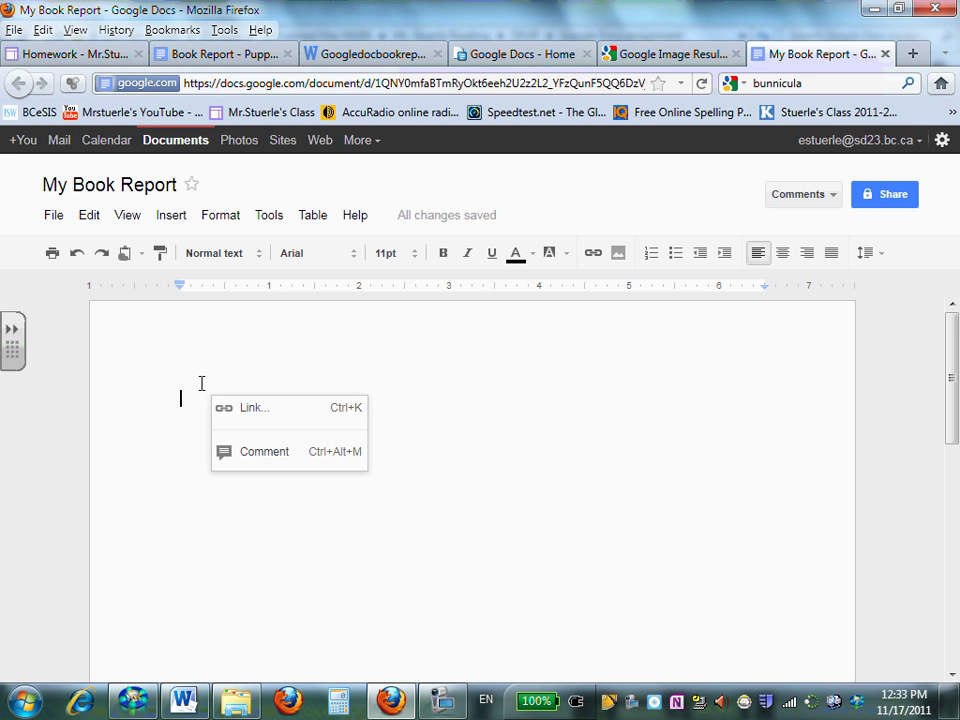
pyautogui.click(201, 383)
pyautogui.click(86, 218)
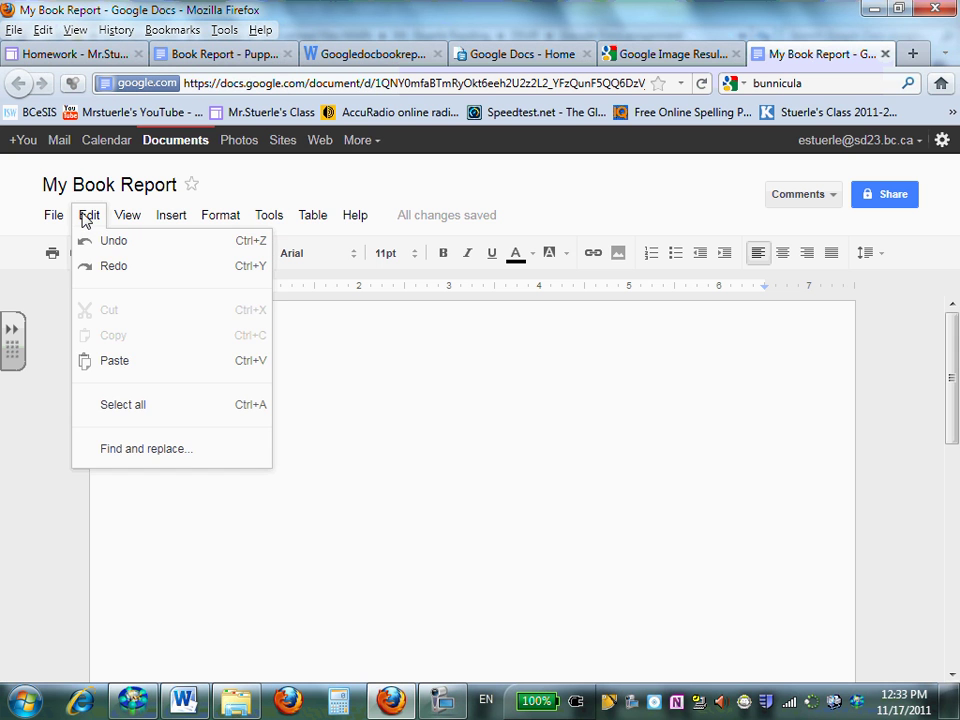
pyautogui.click(108, 364)
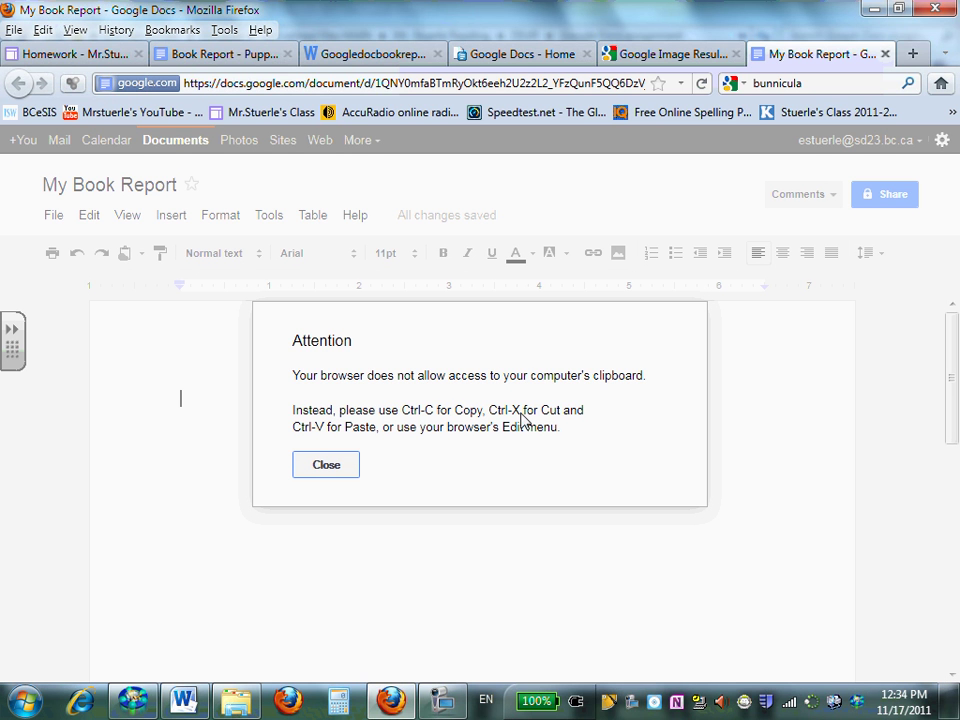
pyautogui.click(327, 466)
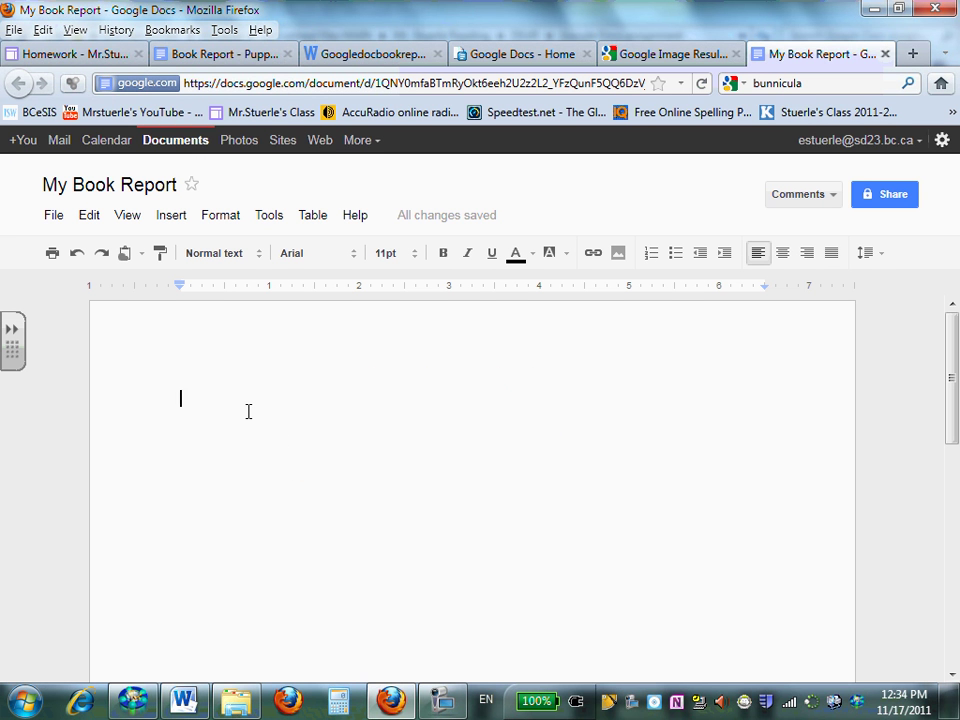
# - Paste the copied Bunnicula cover into the document and set the image to Fixed position
pyautogui.hotkey('ctrl', 'v')
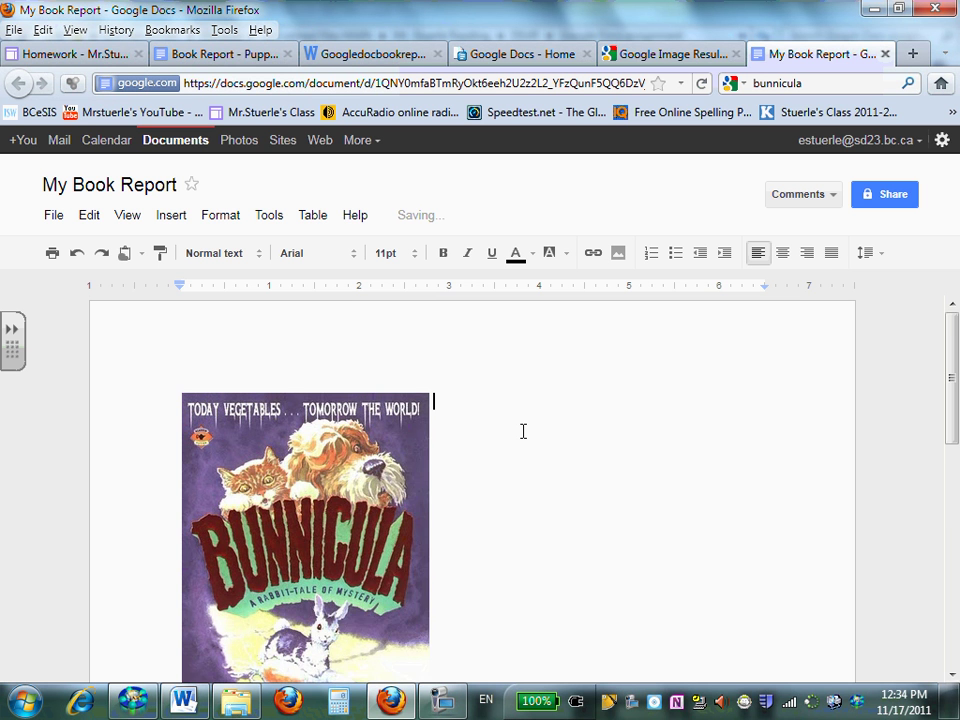
pyautogui.scroll(-3, 523, 431)
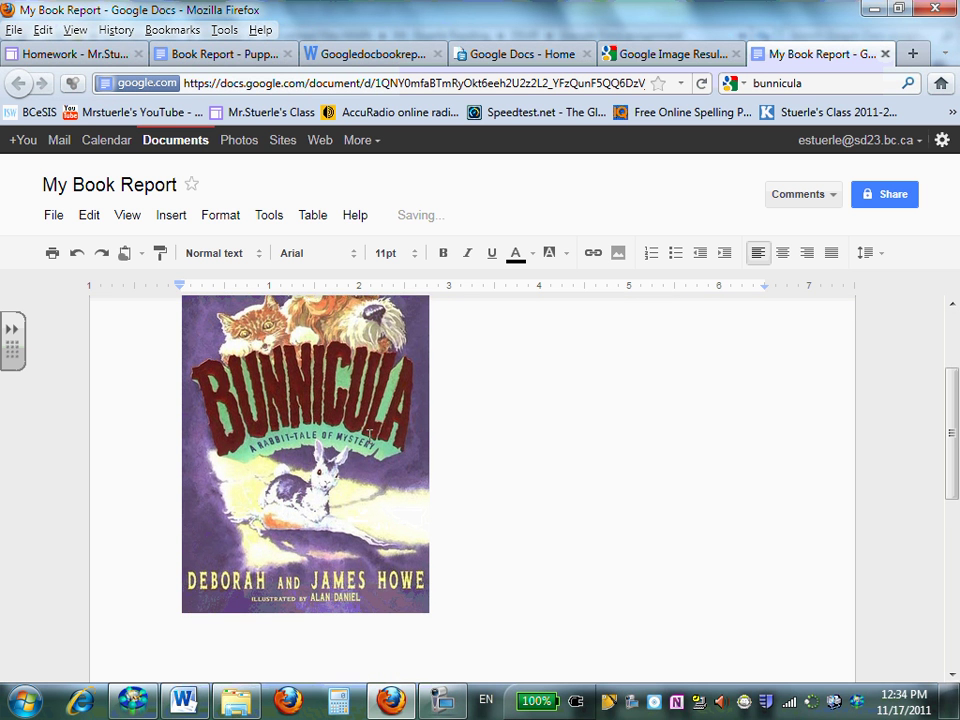
pyautogui.scroll(2, 384, 432)
pyautogui.click(386, 443)
pyautogui.scroll(-2, 386, 443)
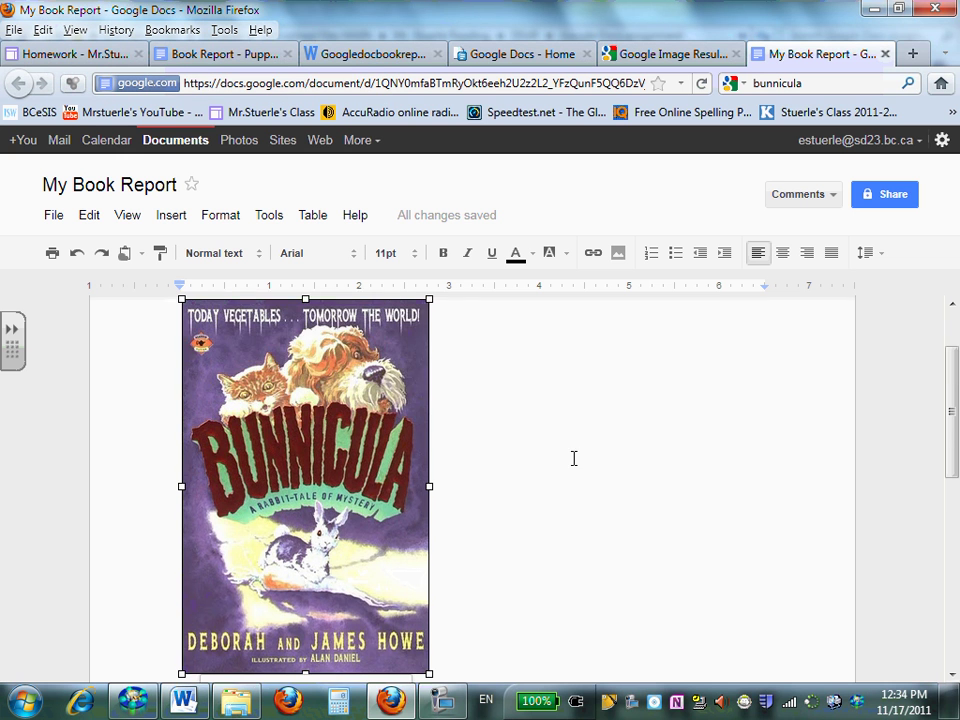
pyautogui.scroll(-2, 572, 456)
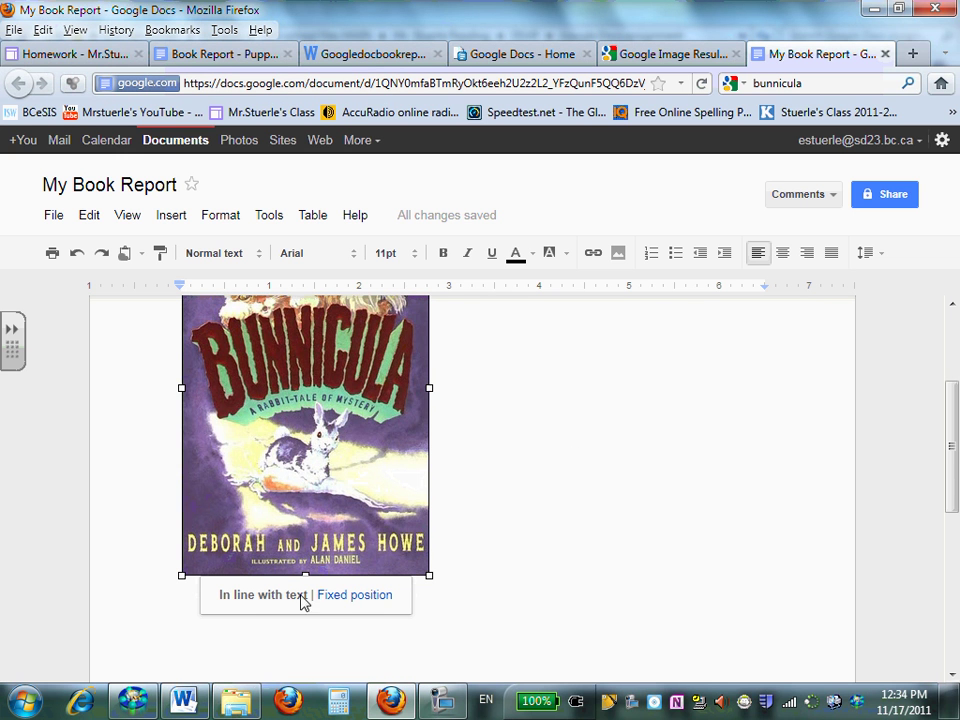
pyautogui.click(366, 607)
# - Move the cover image toward the middle of the page and enlarge it to about 5.8 inches wide
pyautogui.moveTo(377, 422); pyautogui.dragTo(549, 505)
pyautogui.scroll(-3, 900, 506)
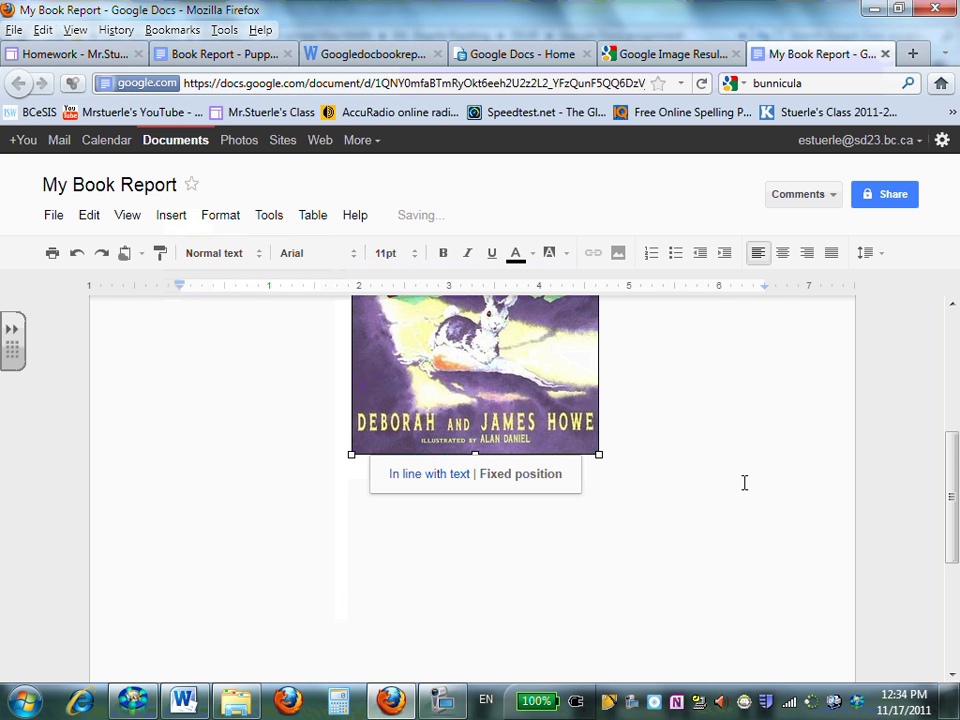
pyautogui.moveTo(597, 455); pyautogui.dragTo(760, 690)
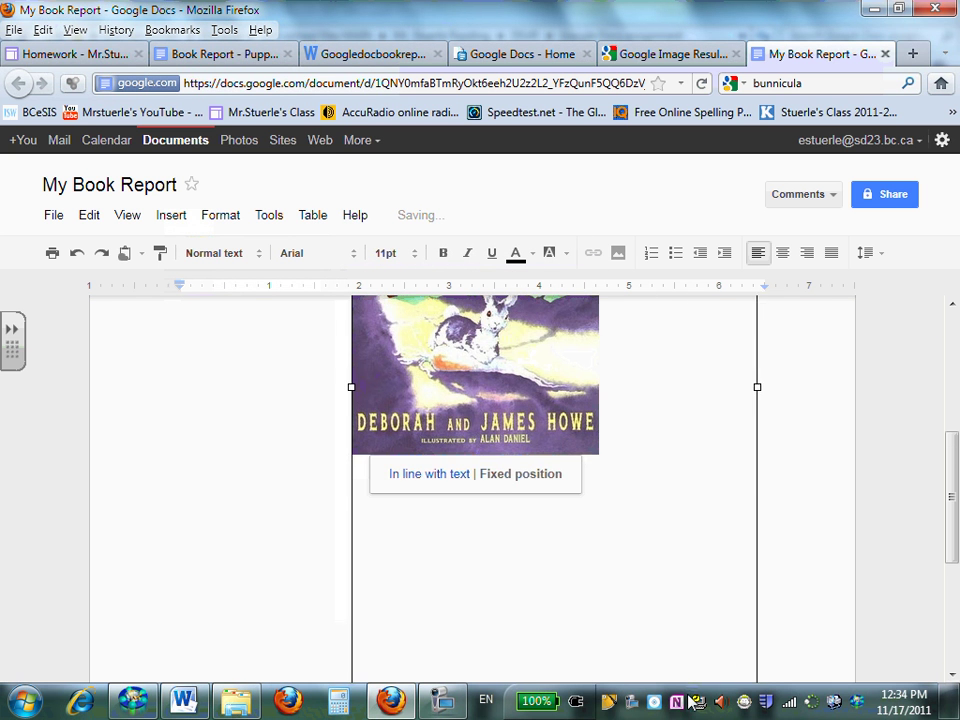
pyautogui.moveTo(950, 525); pyautogui.dragTo(950, 605)
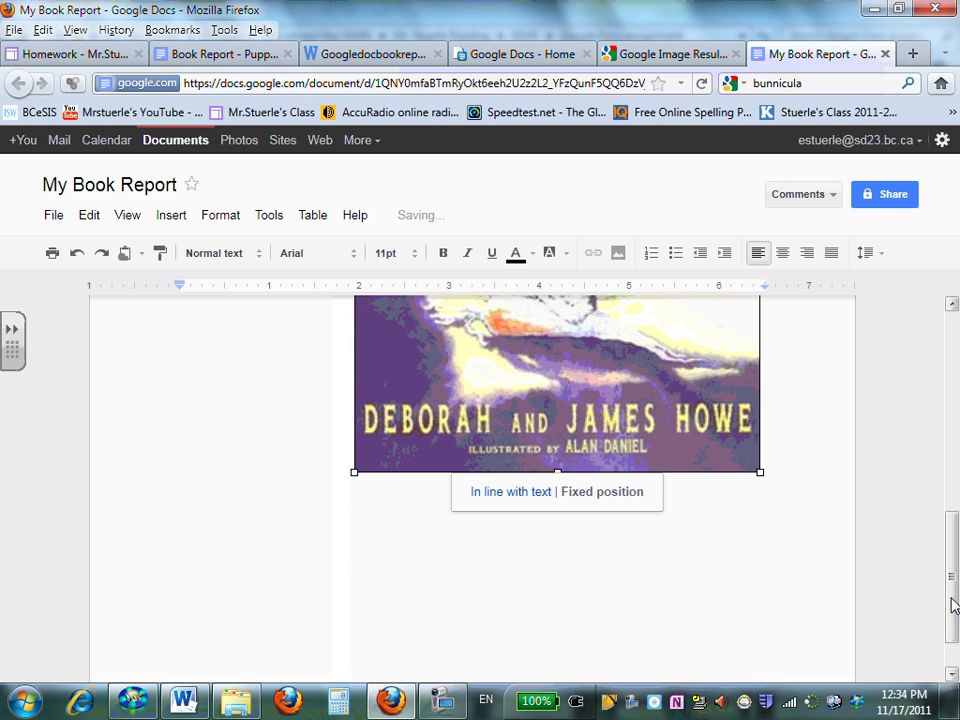
pyautogui.moveTo(355, 472); pyautogui.dragTo(190, 660)
pyautogui.scroll(-1, 900, 521)
pyautogui.scroll(10, 900, 521)
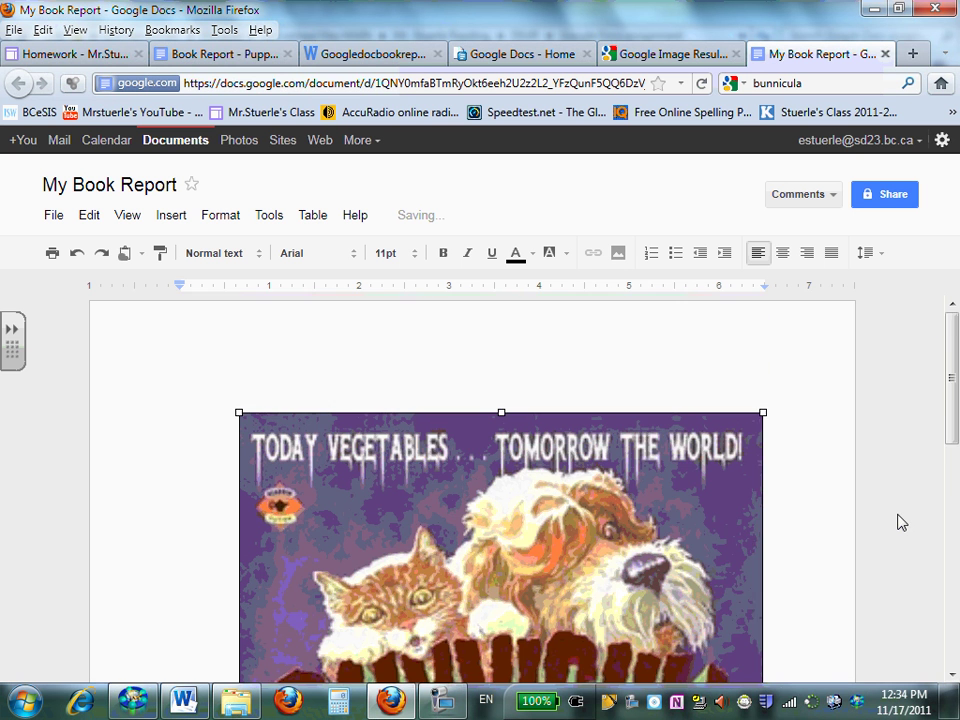
# - Check the whole title page cover in My Book Report against the title page requirements in the assignment criteria document
pyautogui.scroll(-2, 900, 521)
pyautogui.click(370, 54)
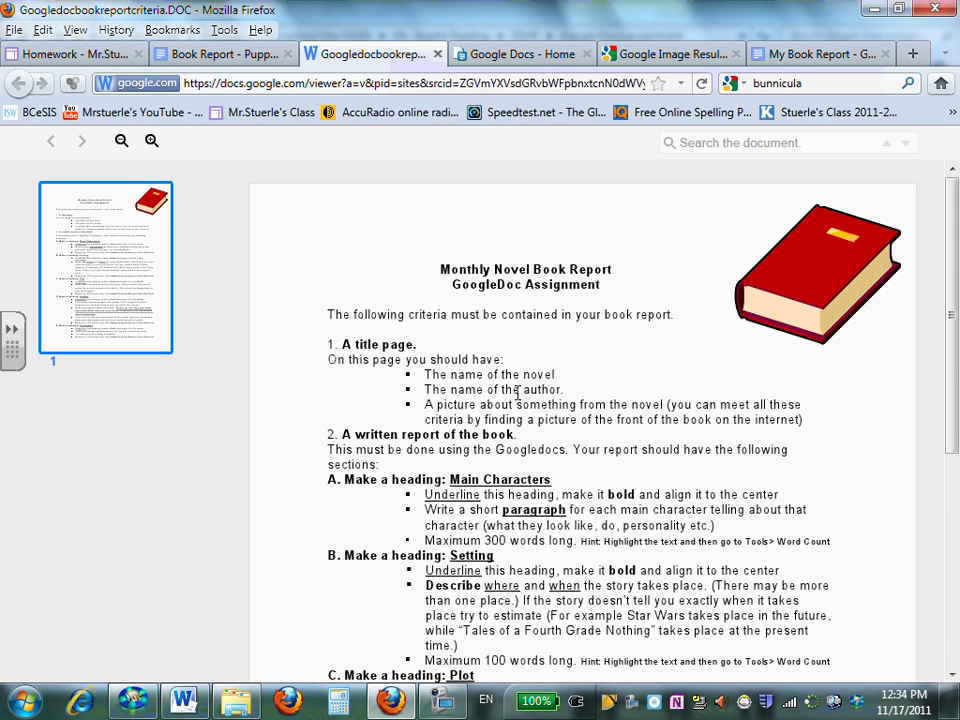
pyautogui.click(780, 56)
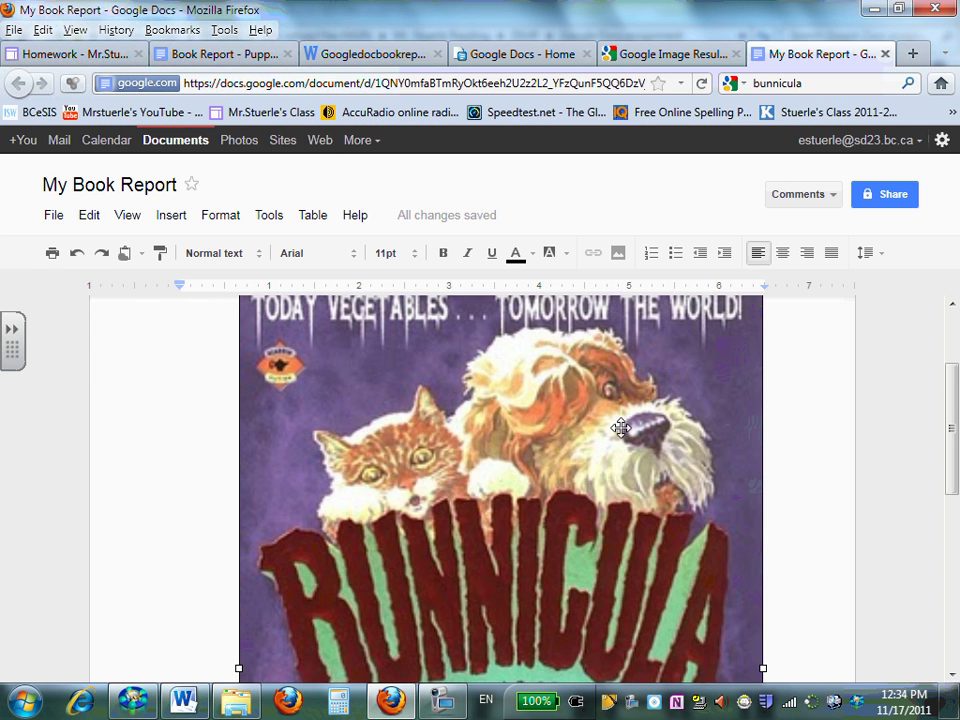
pyautogui.scroll(-6, 531, 533)
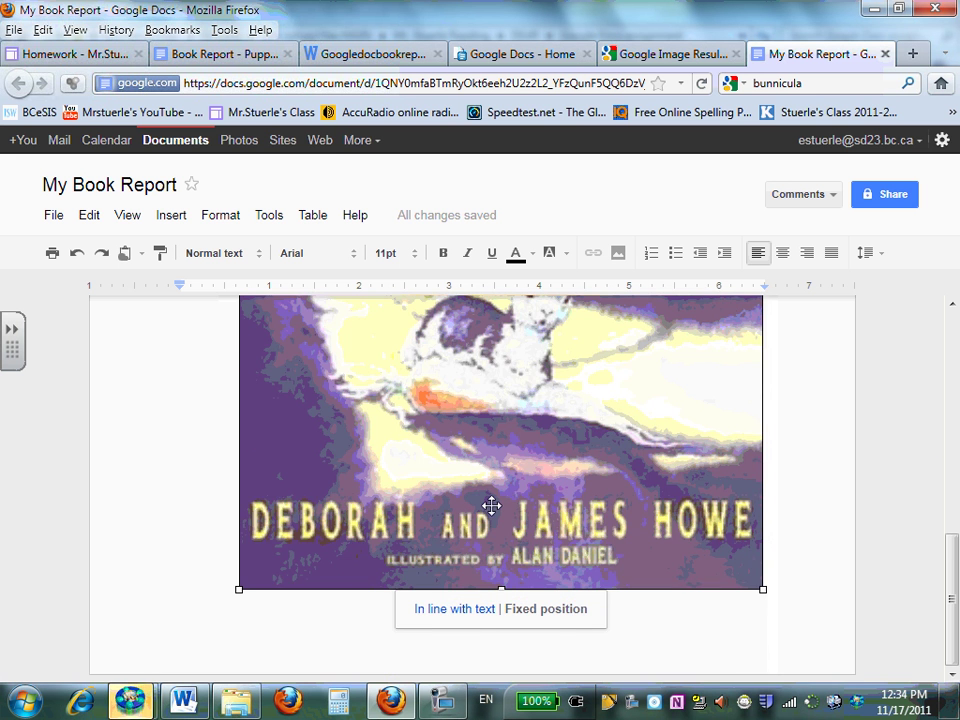
pyautogui.scroll(2, 491, 506)
pyautogui.scroll(4, 491, 506)
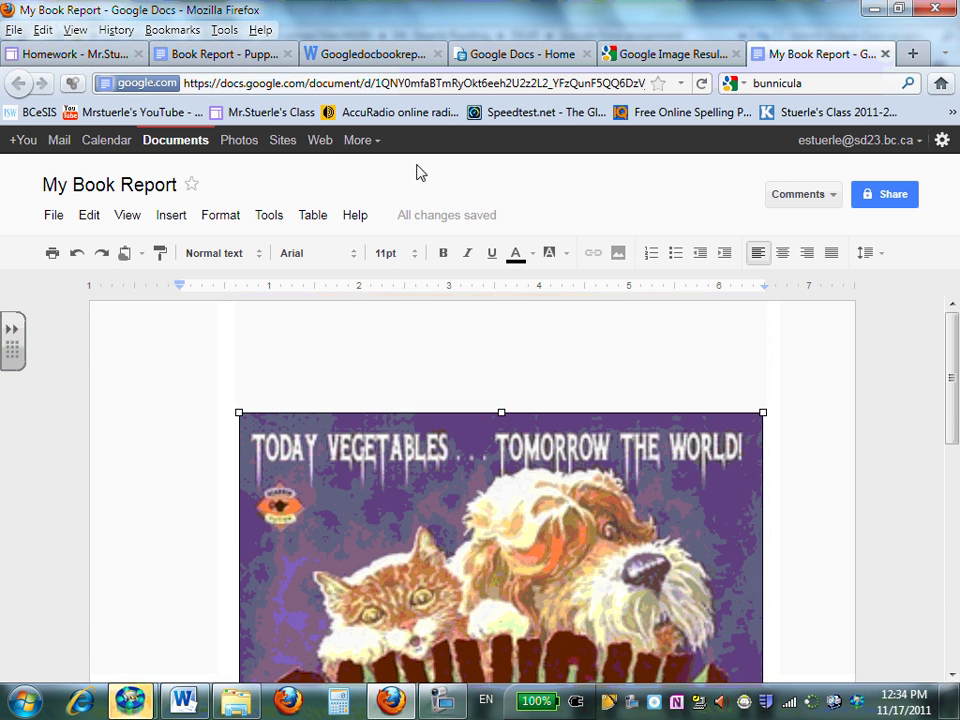
pyautogui.click(376, 58)
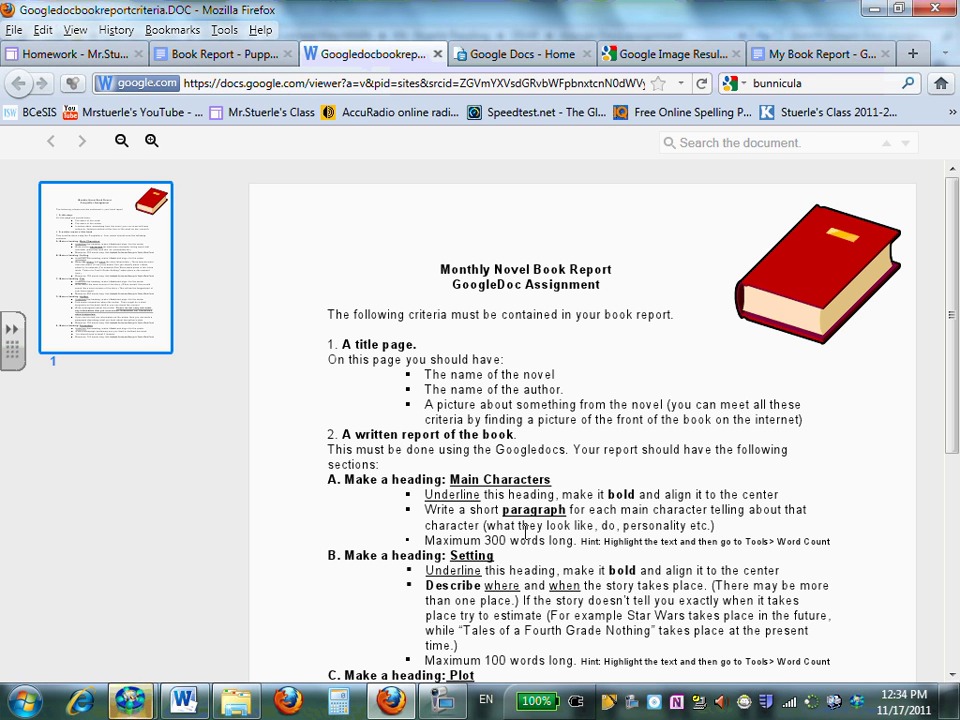
pyautogui.click(785, 54)
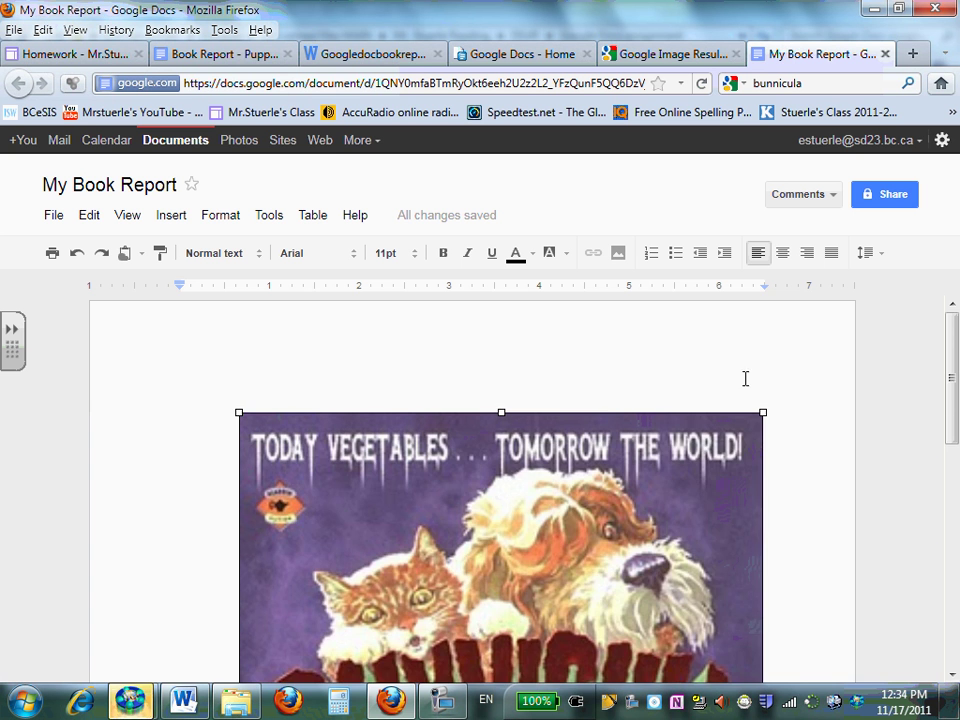
pyautogui.scroll(-5, 745, 378)
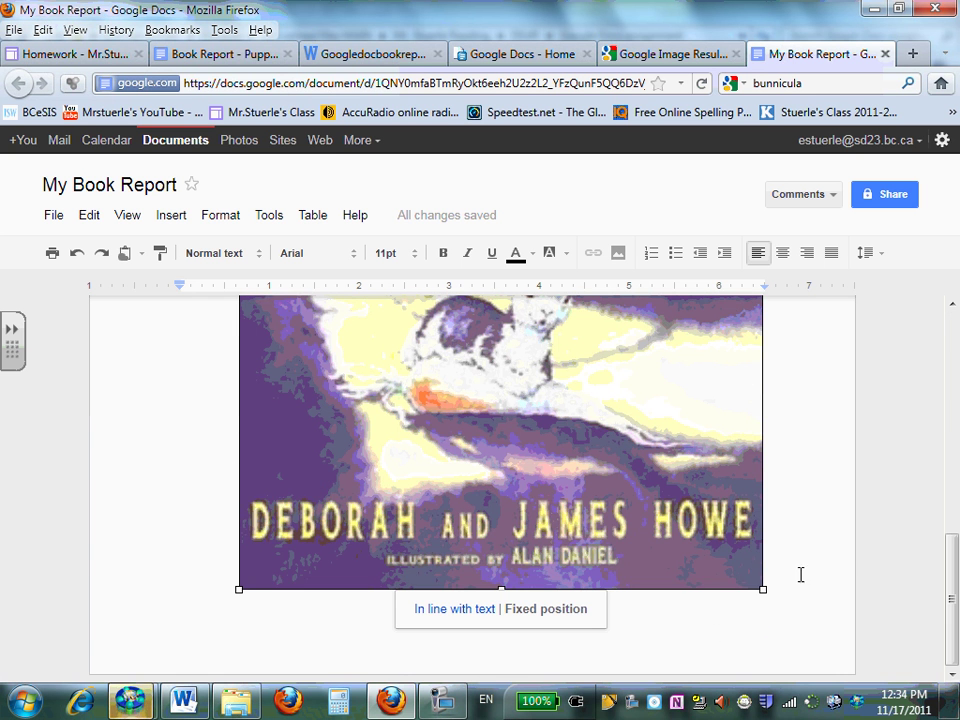
pyautogui.scroll(5, 820, 556)
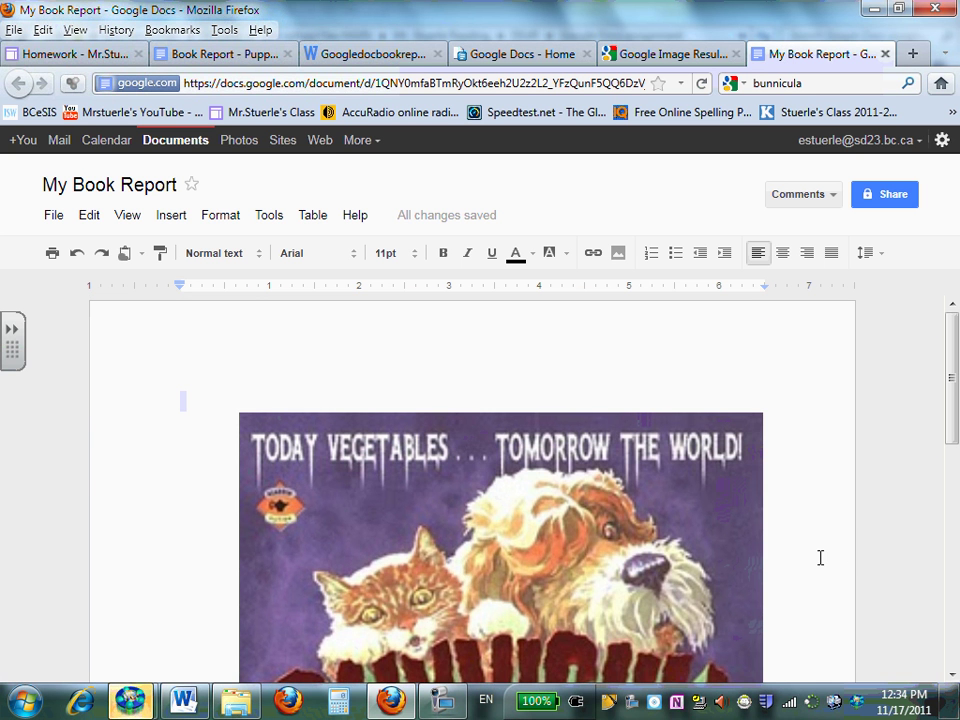
# - Insert a page break after the title page and enter the heading "Main Characters" on the new page
pyautogui.click(171, 219)
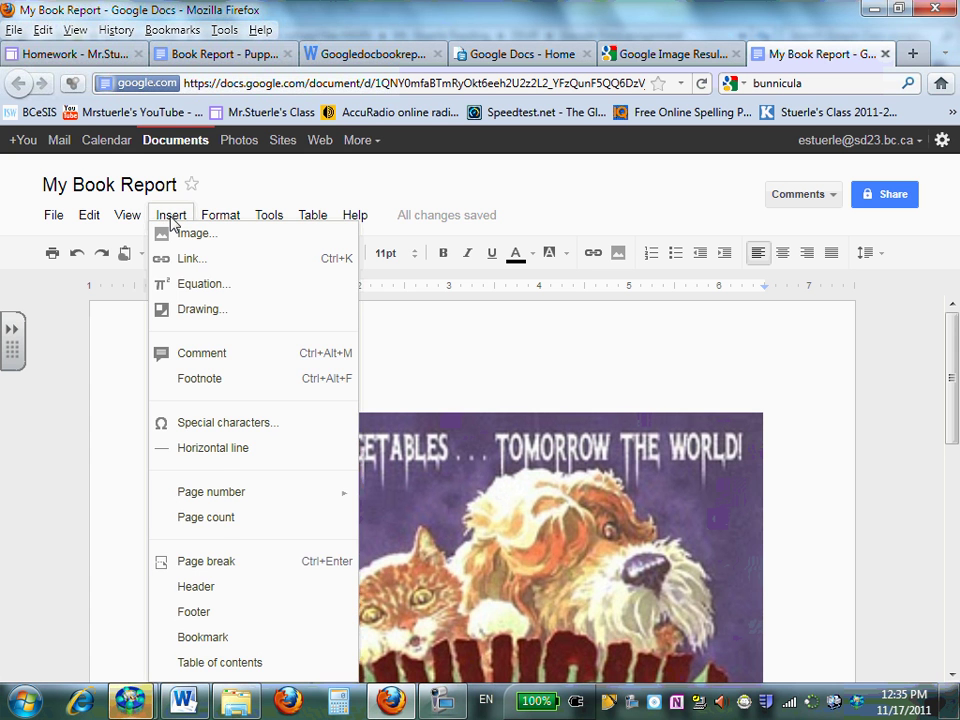
pyautogui.click(206, 562)
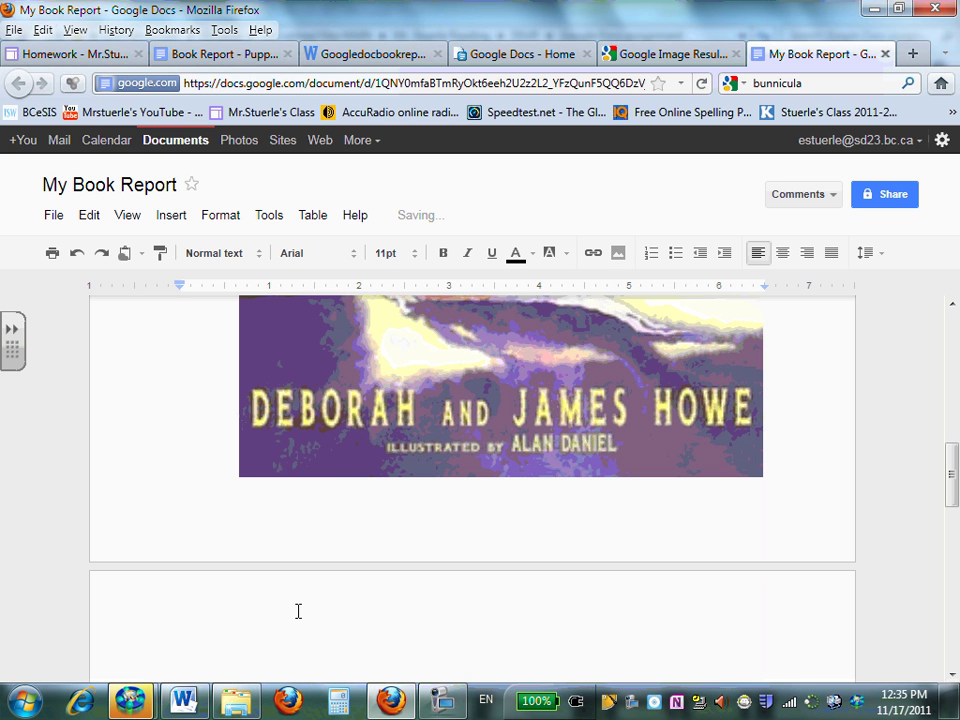
pyautogui.write('Main Cha')
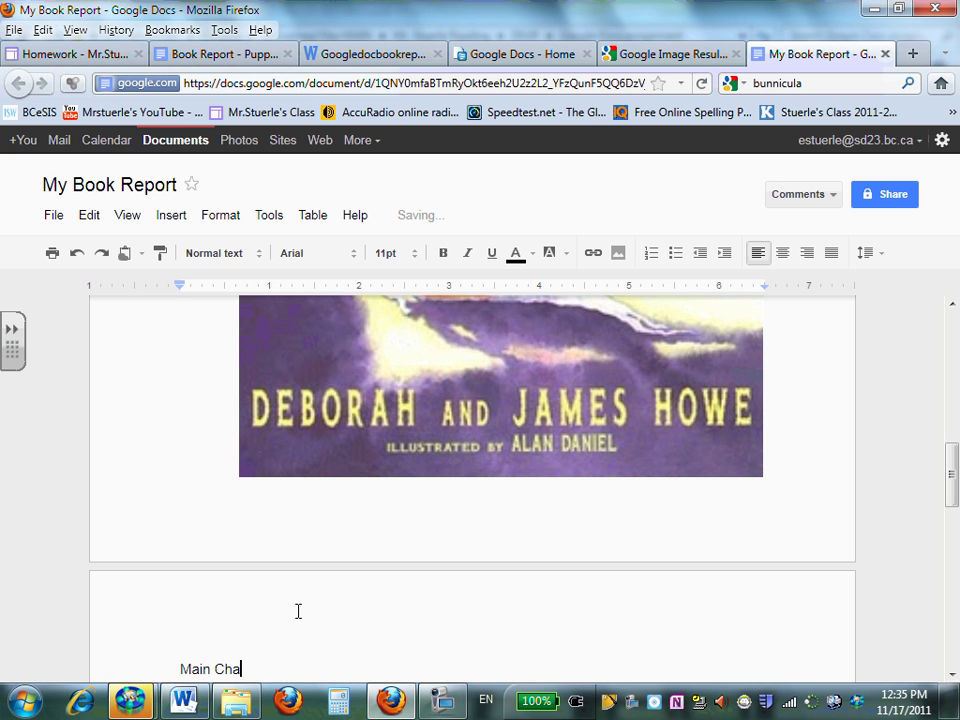
pyautogui.write('racters')
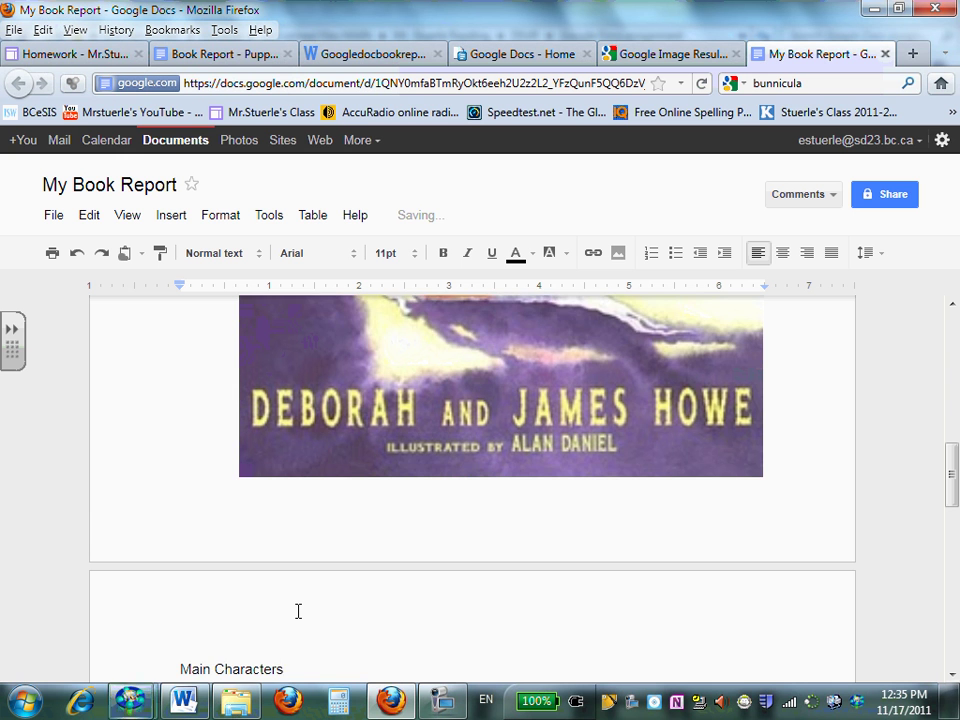
# - Leave a blank line under the Main Characters heading and fill in several lines of placeholder body text
pyautogui.press('Return')
pyautogui.press('Return')
pyautogui.write('asdlkjf ;lasdkjf')
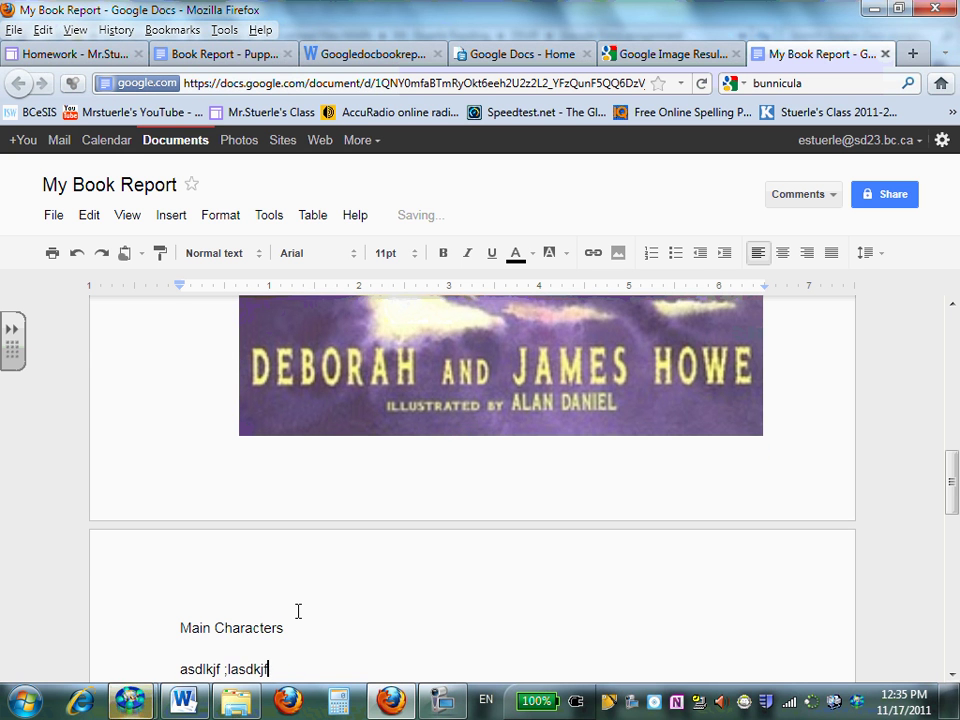
pyautogui.write(";lksdaj f;lkasd f;lj sda;lfkj ;asdlfj ;lkasdjf'  asdkjf;alsdkjf asd")
pyautogui.press('Return')
pyautogui.write('kjf lasd; fj')
pyautogui.press('Return')
pyautogui.write('asd jf;lkasd jfda')
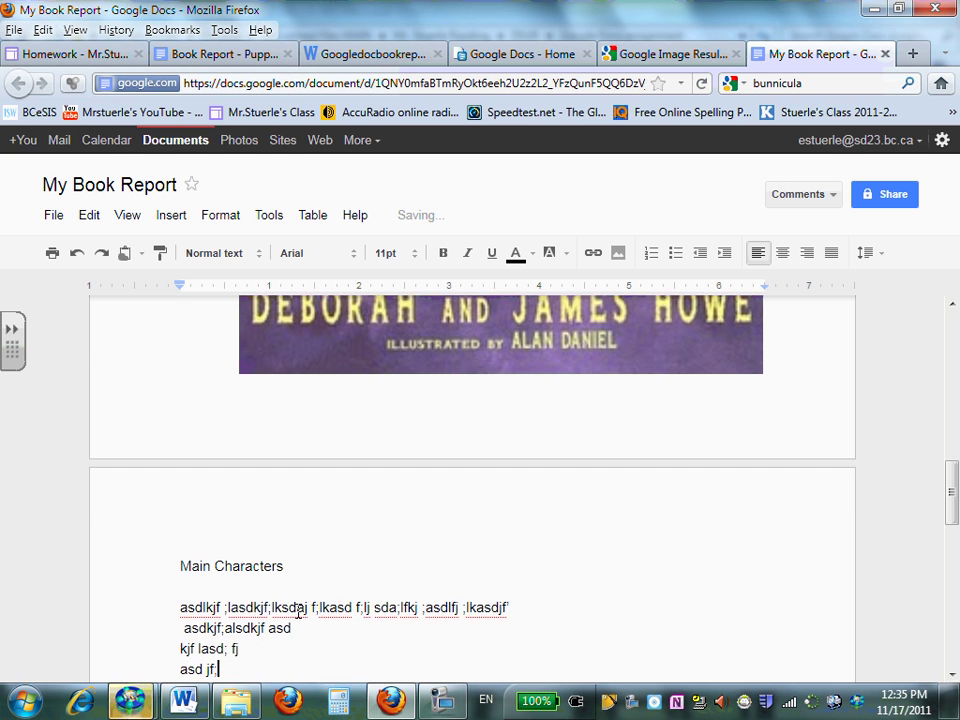
pyautogui.press('Return')
pyautogui.write("sl f'asdlkfj ad")
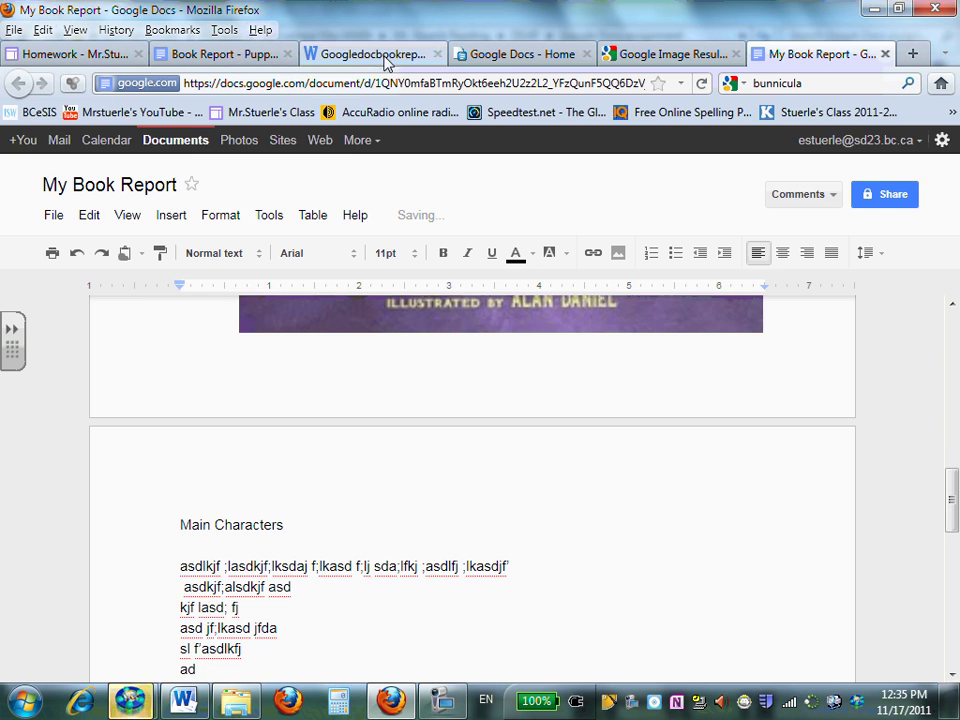
# - Check the heading format in the assignment criteria, and make the Main Characters heading bold and centered
pyautogui.click(365, 54)
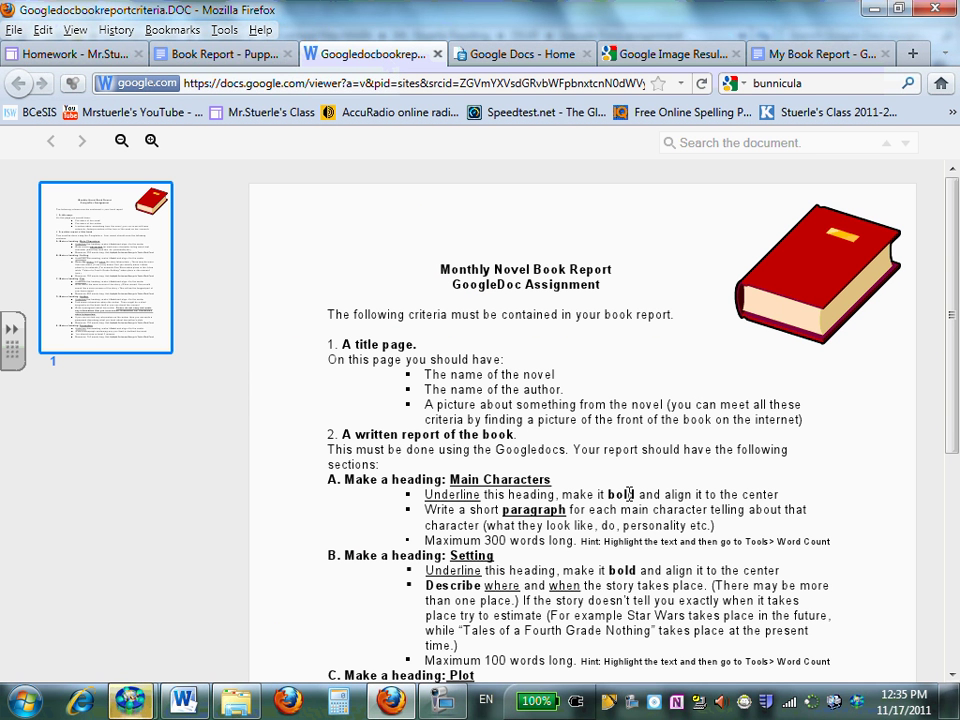
pyautogui.click(785, 54)
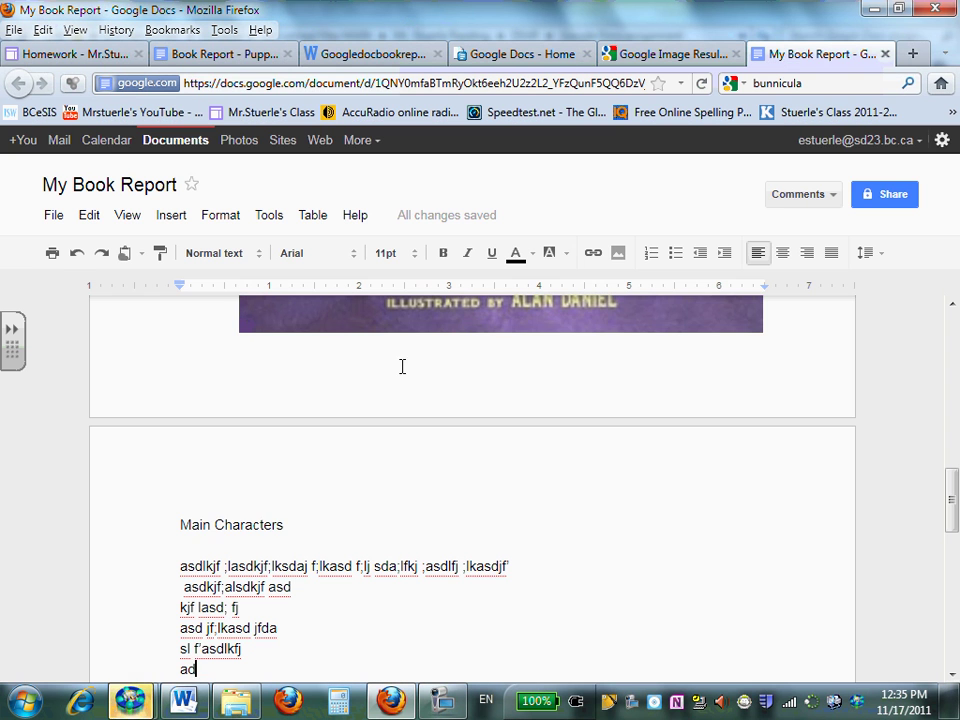
pyautogui.moveTo(284, 524); pyautogui.dragTo(165, 509)
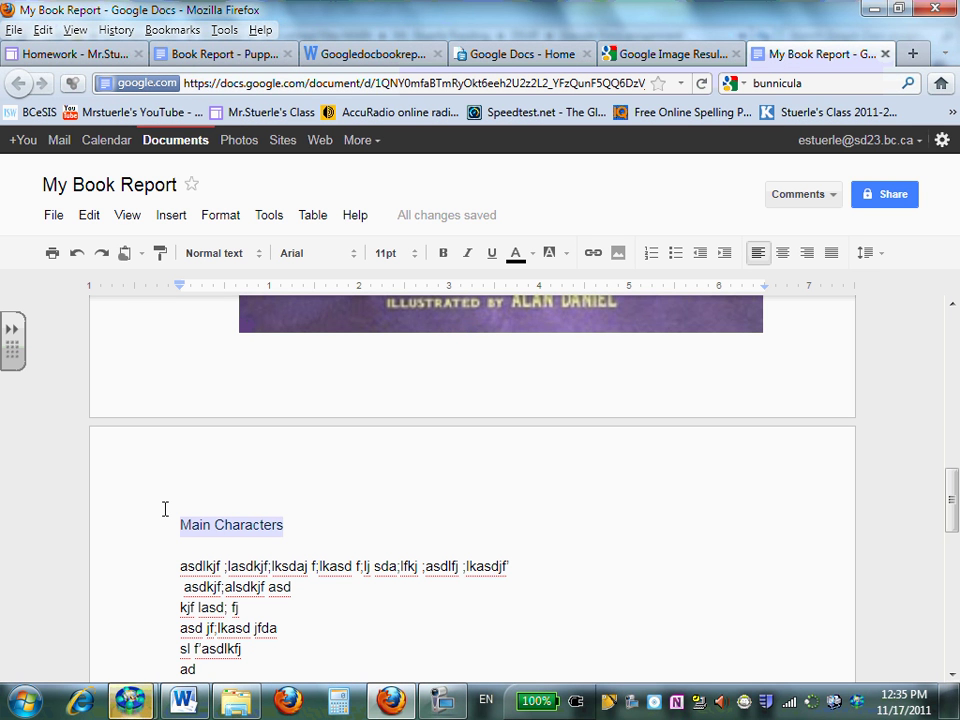
pyautogui.click(444, 253)
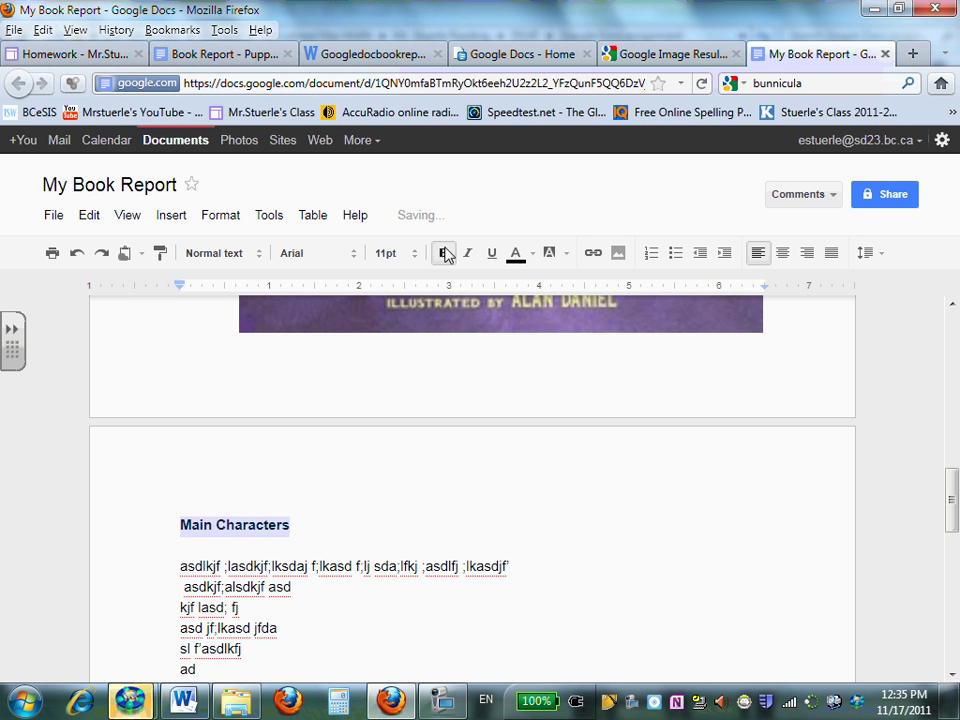
pyautogui.click(788, 257)
pyautogui.click(348, 608)
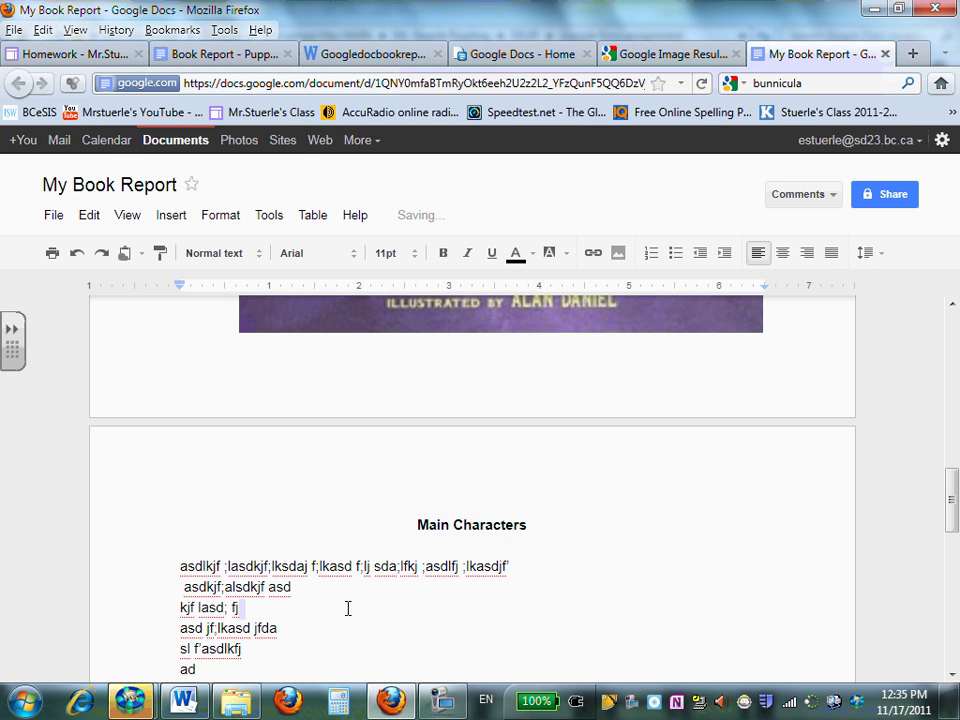
# - Extend the last line of Main Characters placeholder text and leave blank lines below it
pyautogui.scroll(-5, 222, 431)
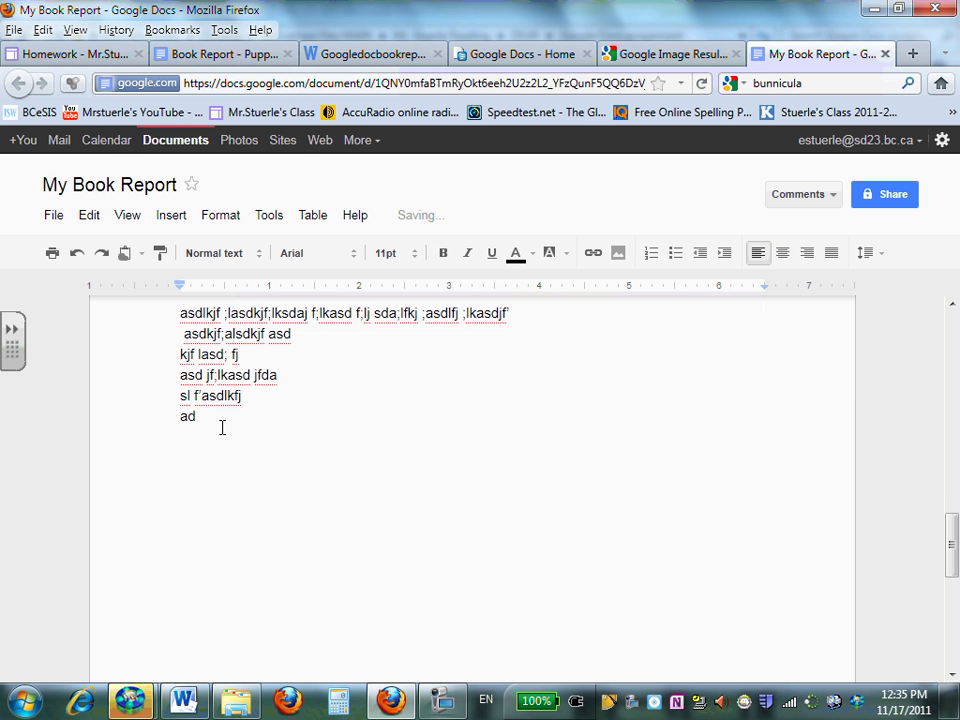
pyautogui.write('jhds;fkjh daslkfjdlsakjf')
pyautogui.press('Return')
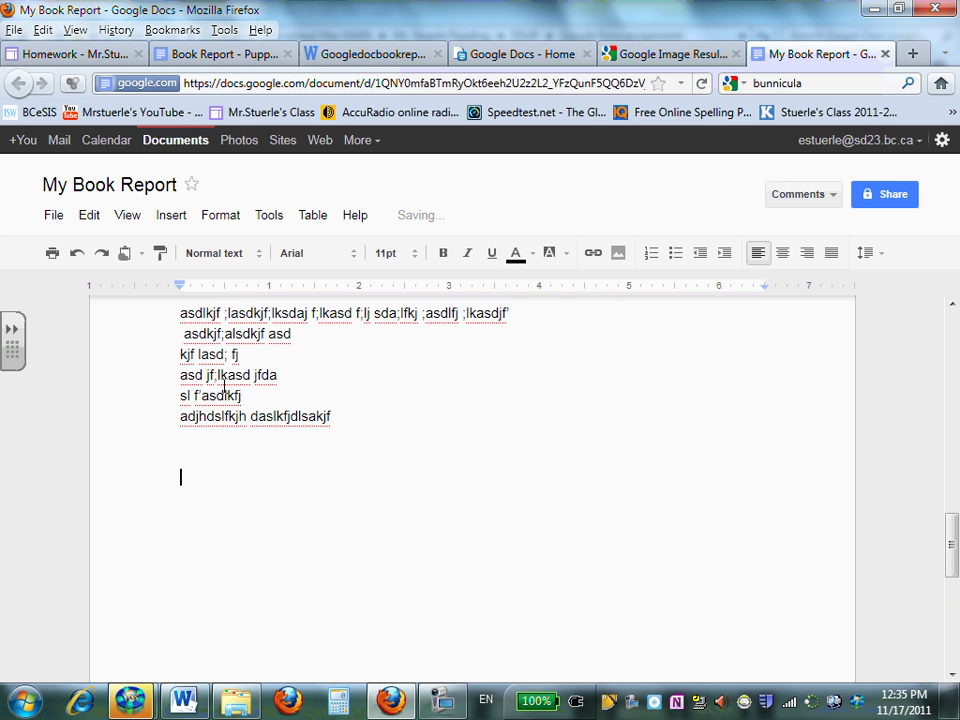
# - Look up the next section in the criteria and add a "Setting" heading with five lines of placeholder text below a blank line
pyautogui.click(320, 54)
pyautogui.scroll(-2, 372, 507)
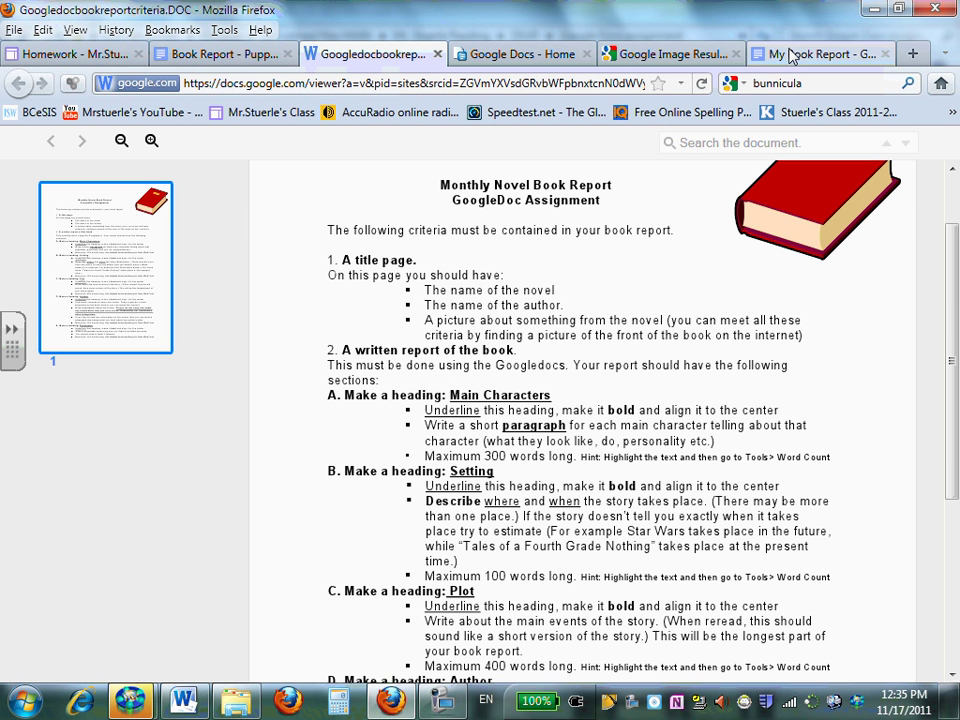
pyautogui.click(820, 54)
pyautogui.write('Se')
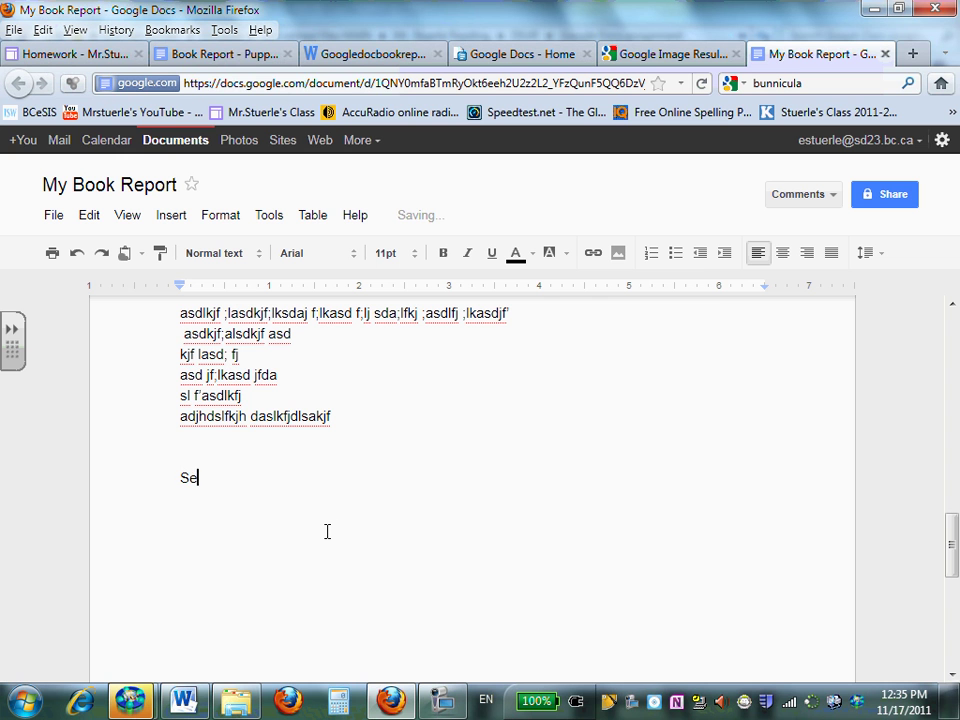
pyautogui.write('tting  laksjdf;lkad sf;lkdsajf ;lkadsf')
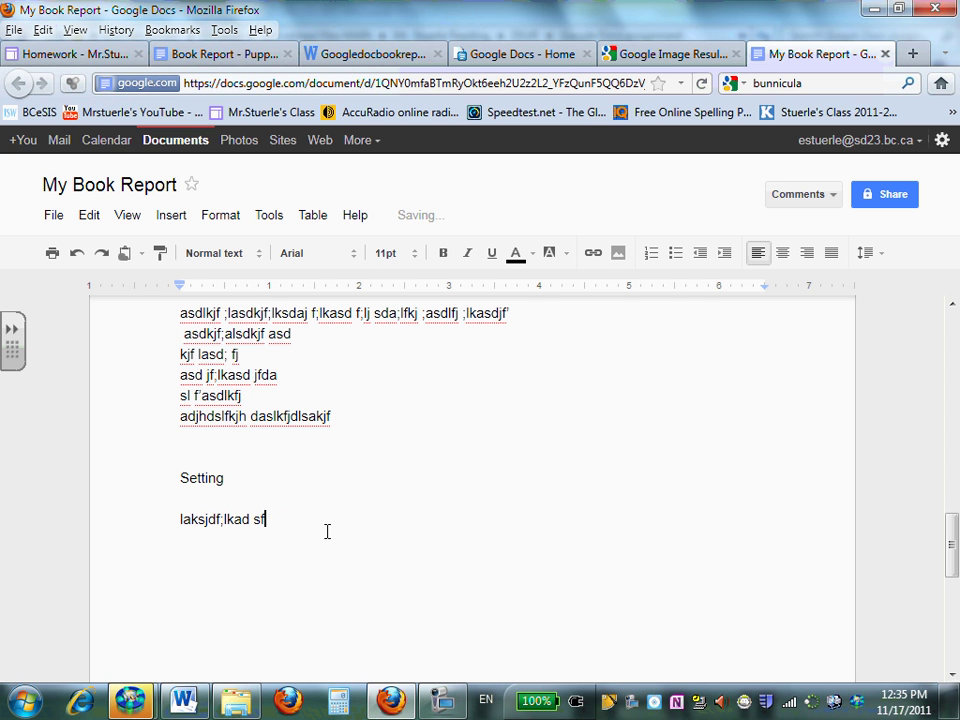
pyautogui.press('Return')
pyautogui.write('kj sda;lkjf;saldkjf')
pyautogui.press('Return')
pyautogui.write('das flkjsad f;lkdajs')
pyautogui.press('Return')
pyautogui.write('fsdaj')
pyautogui.press('Return')
pyautogui.write('kdsaf')
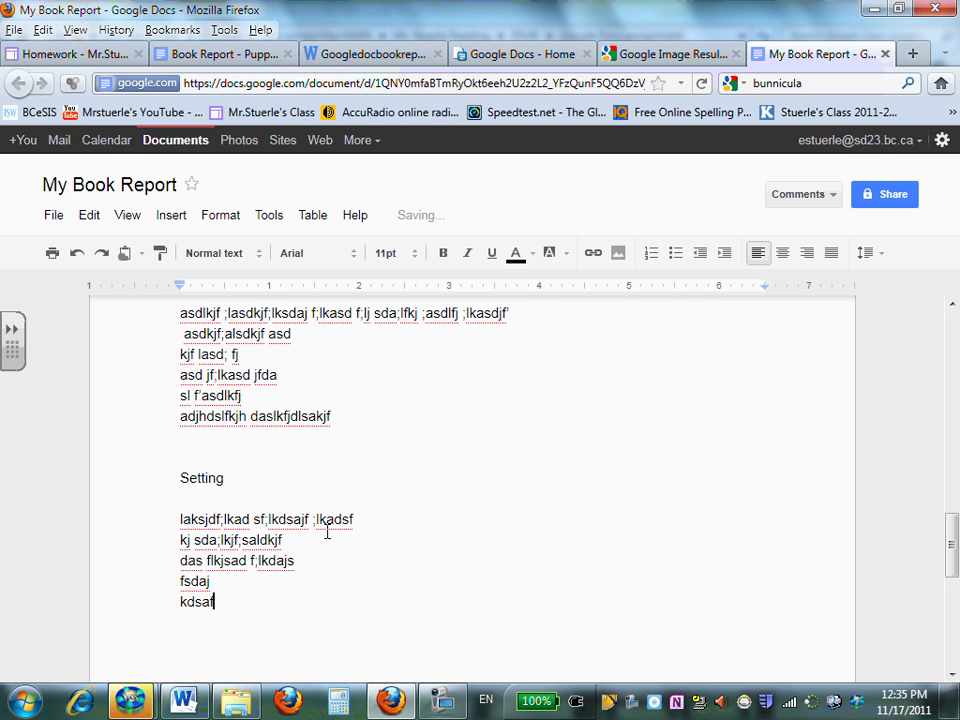
# - Make the Setting heading bold and centered
pyautogui.doubleClick(197, 472)
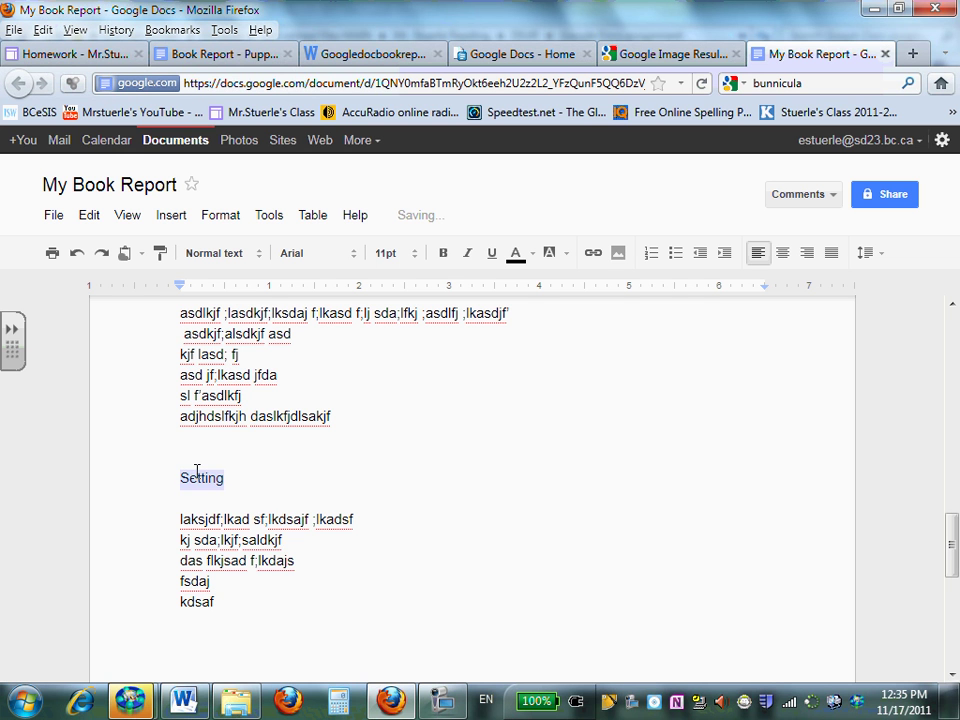
pyautogui.click(445, 256)
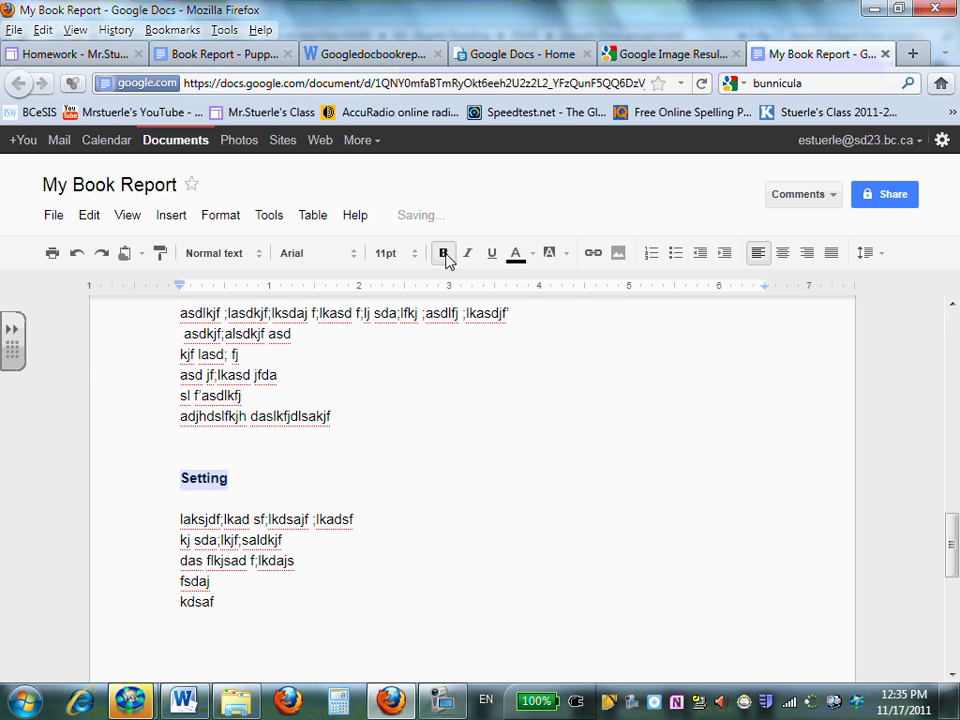
pyautogui.click(786, 256)
# - Review the two report sections, read the criteria for all required headings and word limits, and return to the report
pyautogui.scroll(10, 266, 581)
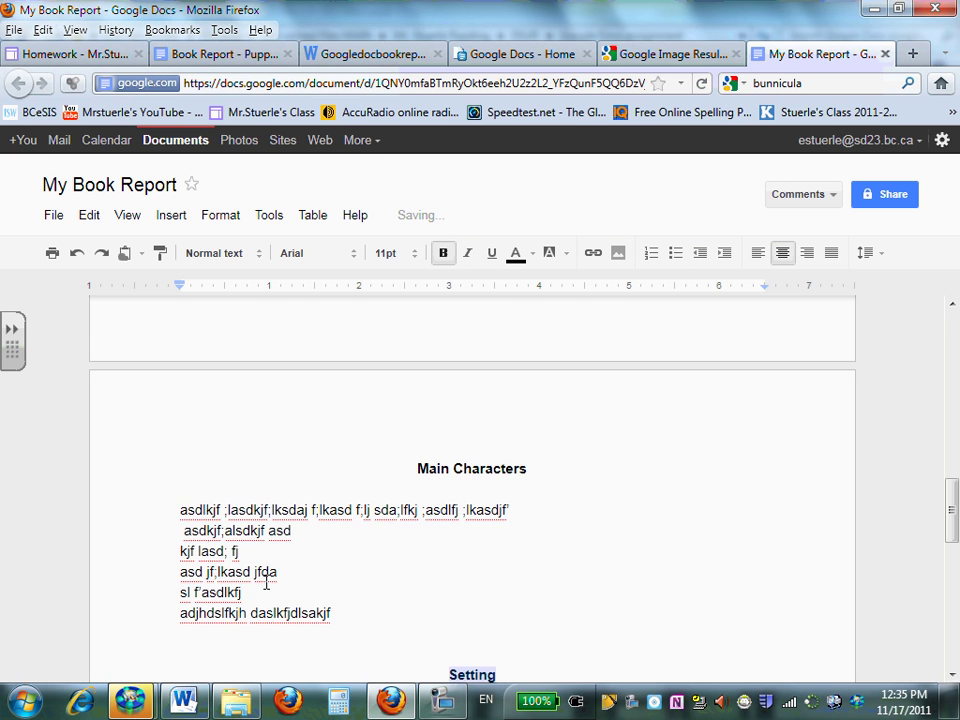
pyautogui.scroll(-10, 264, 581)
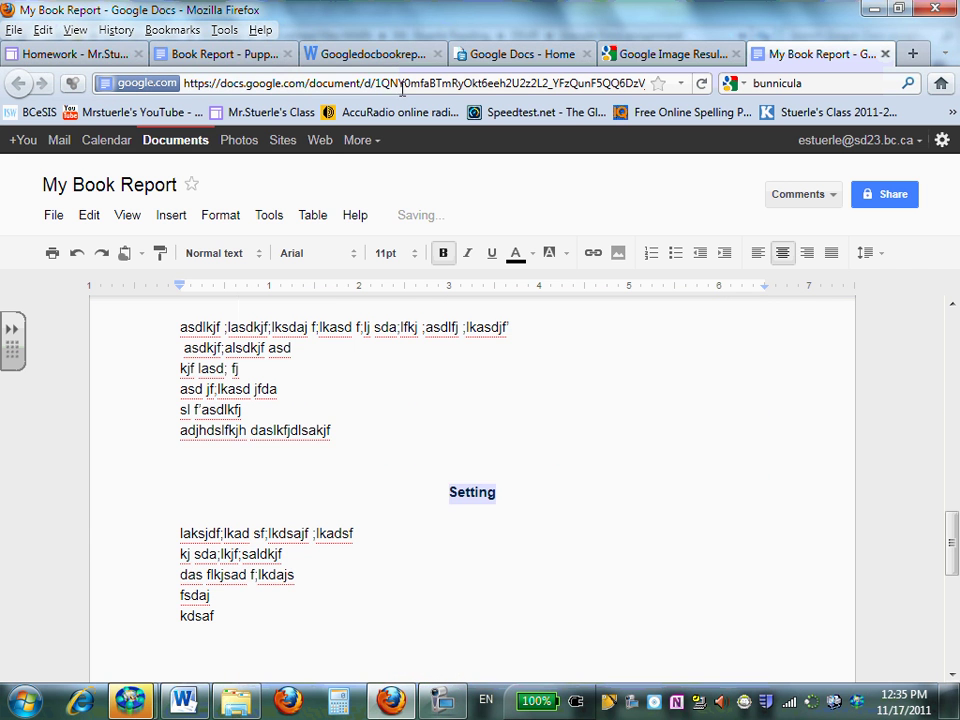
pyautogui.click(300, 54)
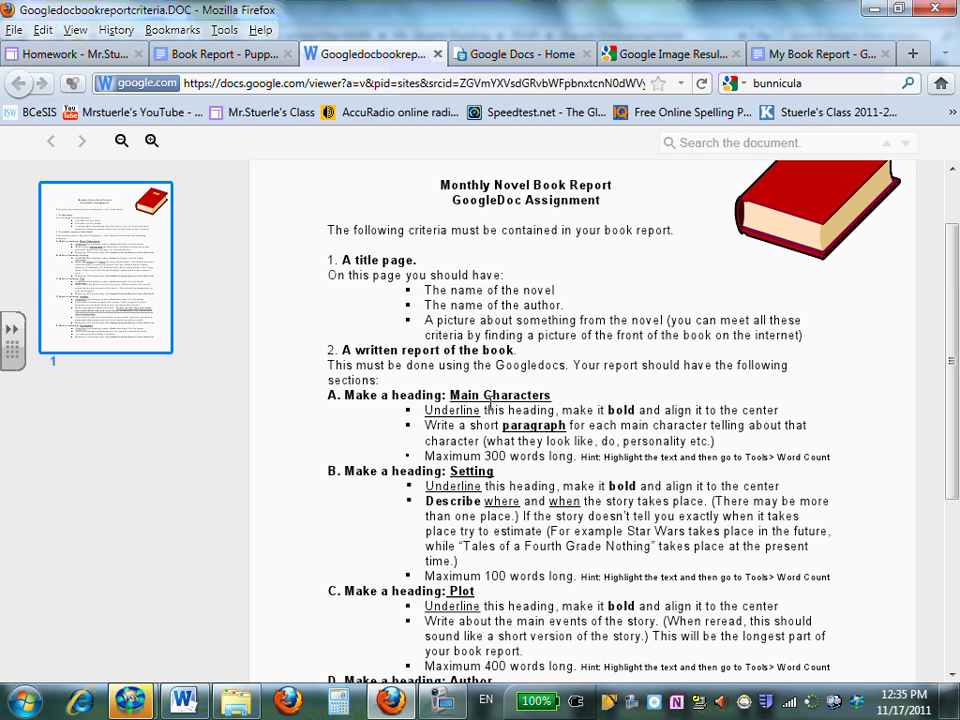
pyautogui.scroll(-3, 454, 604)
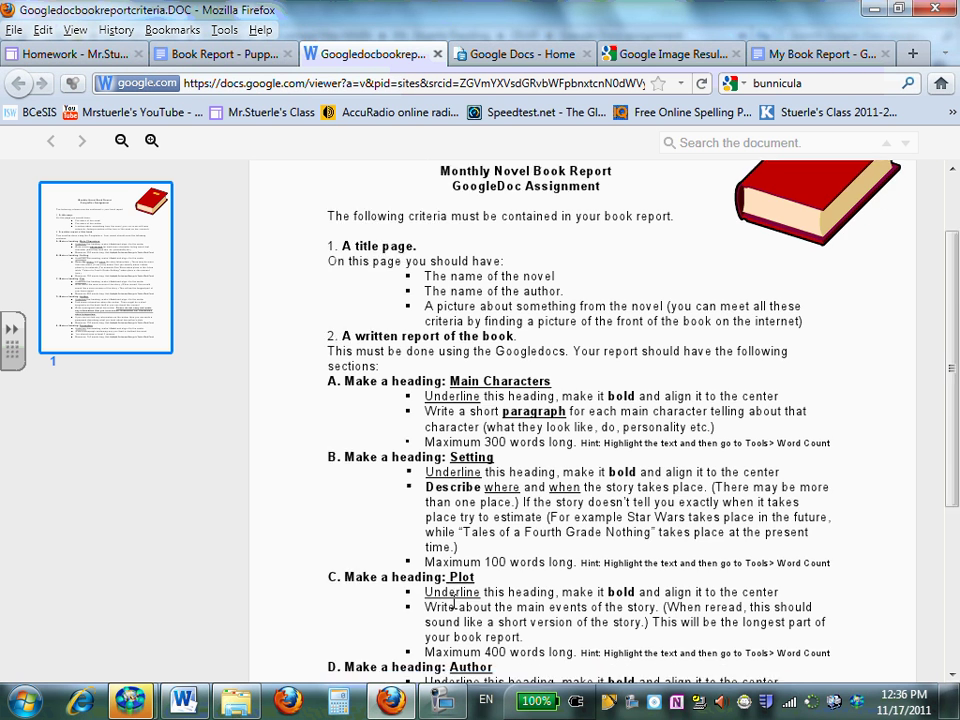
pyautogui.scroll(-3, 472, 544)
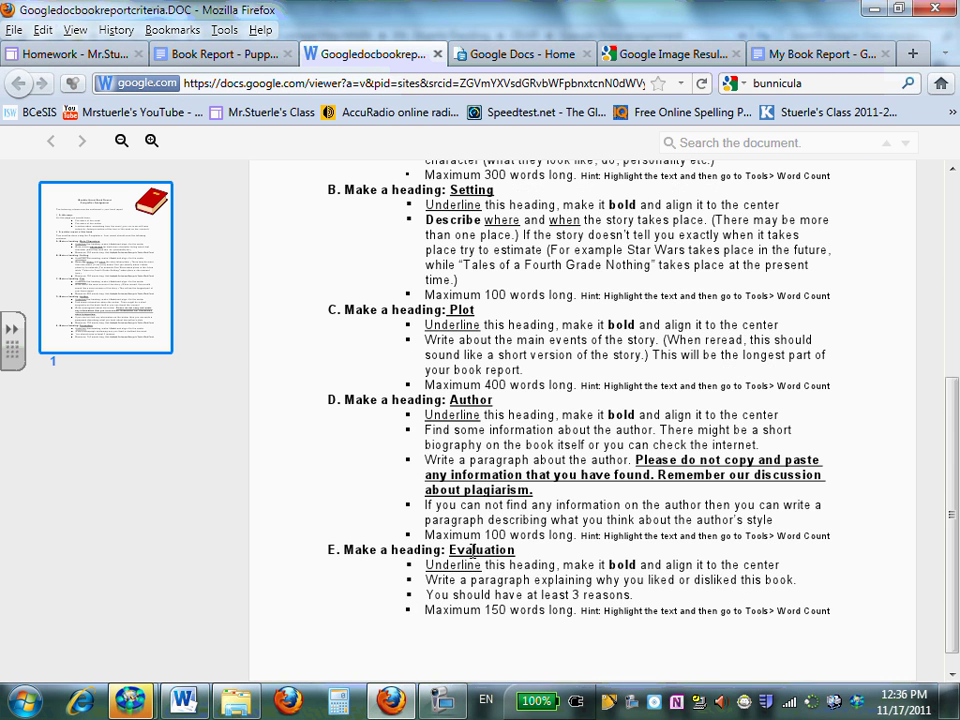
pyautogui.scroll(8, 472, 551)
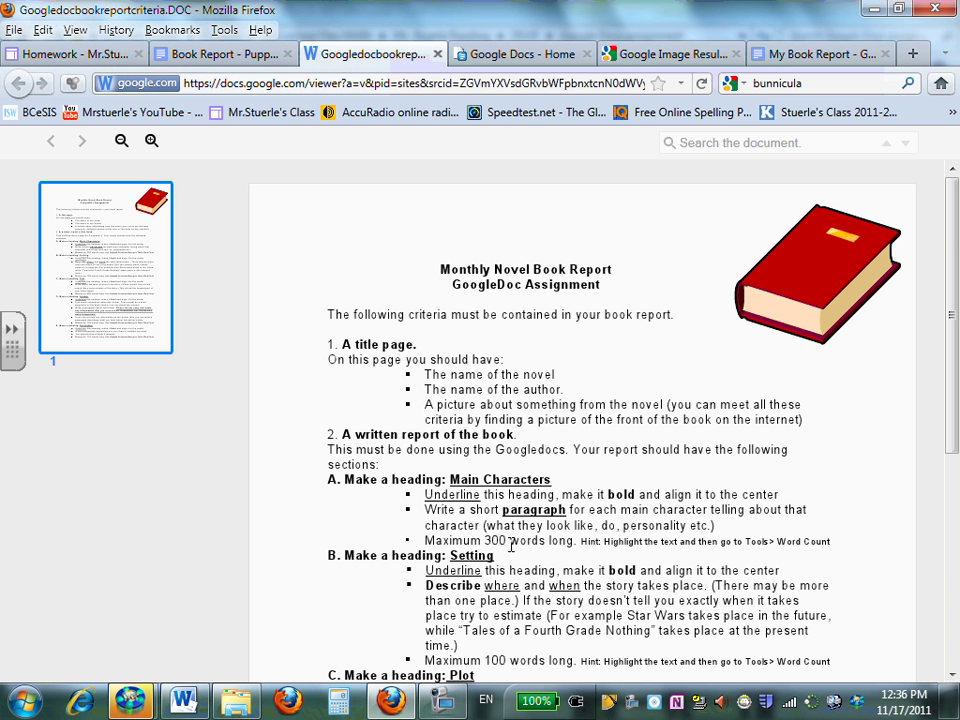
pyautogui.click(790, 54)
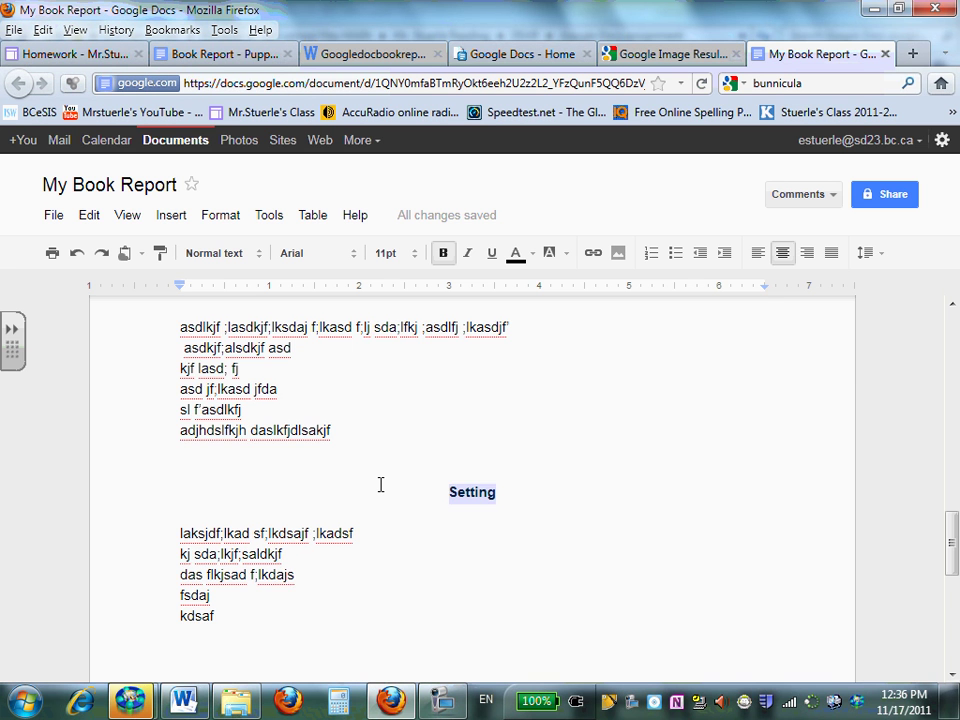
# - Check the word count of the placeholder text under the Main Characters heading
pyautogui.scroll(4, 380, 485)
pyautogui.scroll(-2, 380, 486)
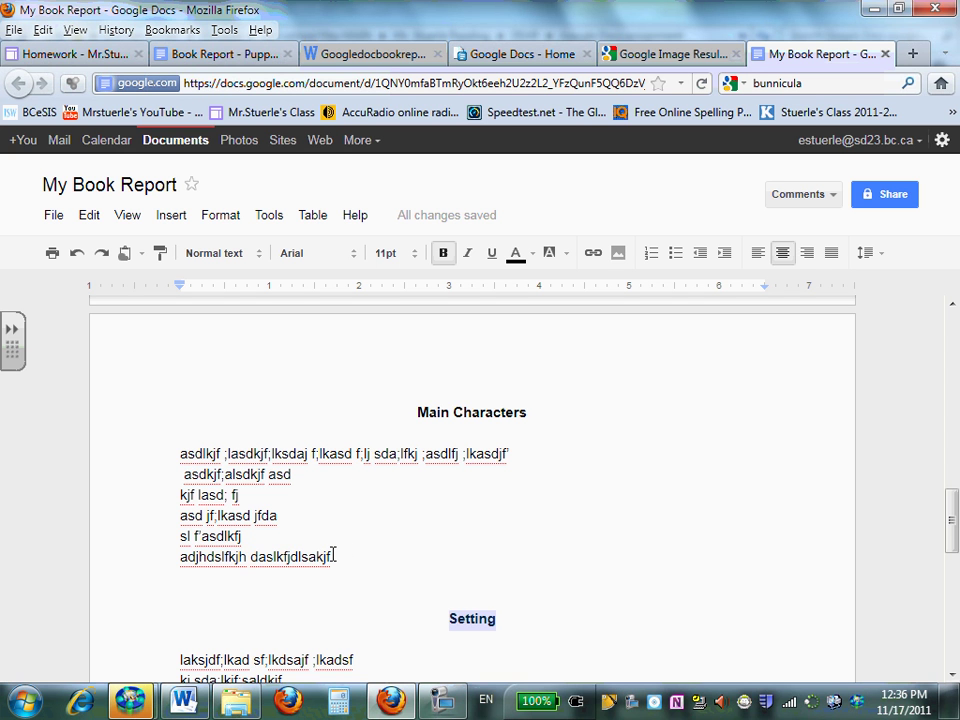
pyautogui.moveTo(333, 555); pyautogui.dragTo(168, 460)
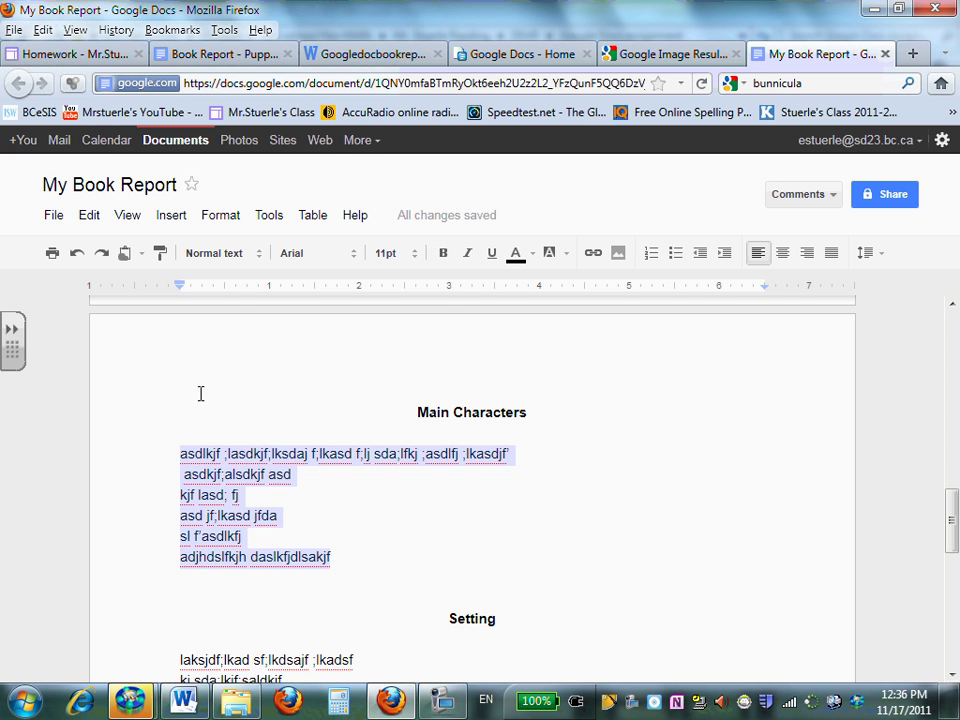
pyautogui.click(269, 216)
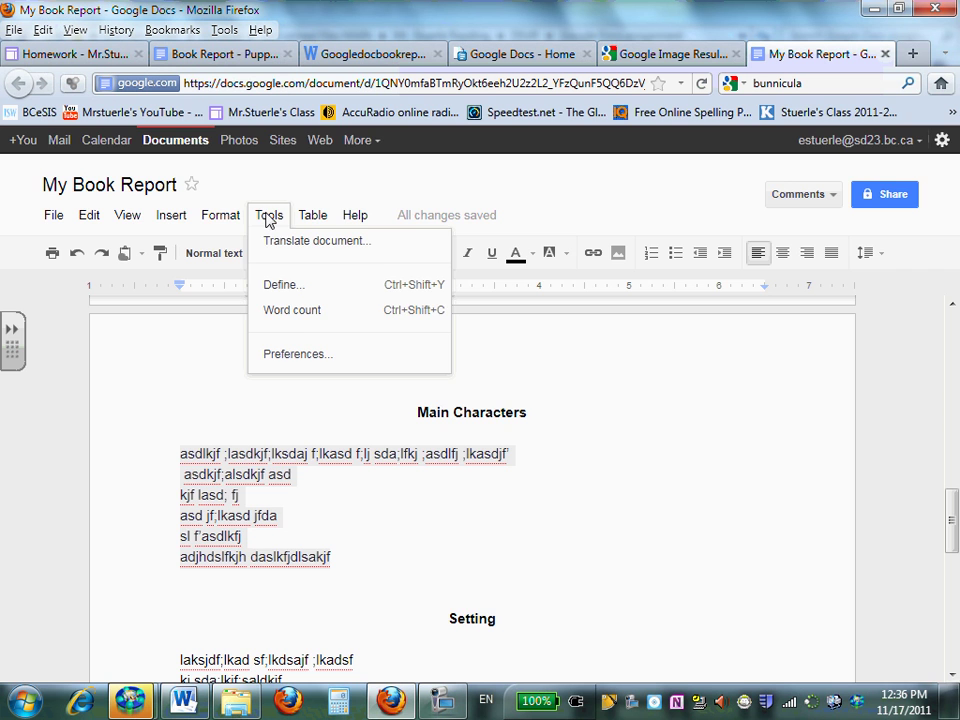
pyautogui.click(266, 311)
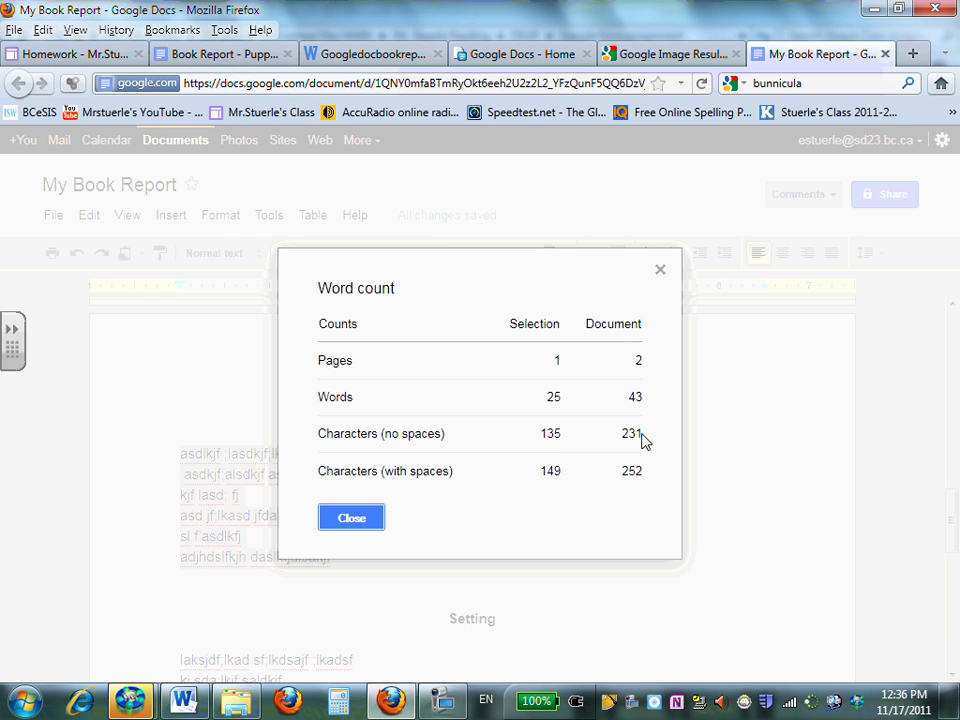
pyautogui.click(355, 518)
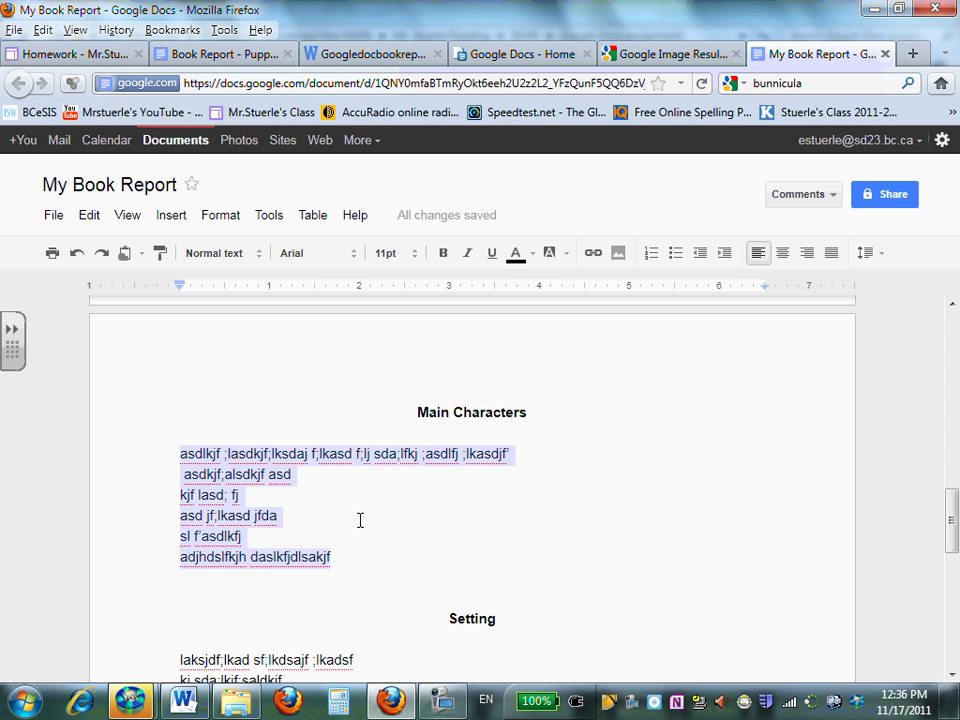
# - Add a new line with the misspelled text "speling misak" below the last line of the Setting placeholder text
pyautogui.scroll(-2, 499, 572)
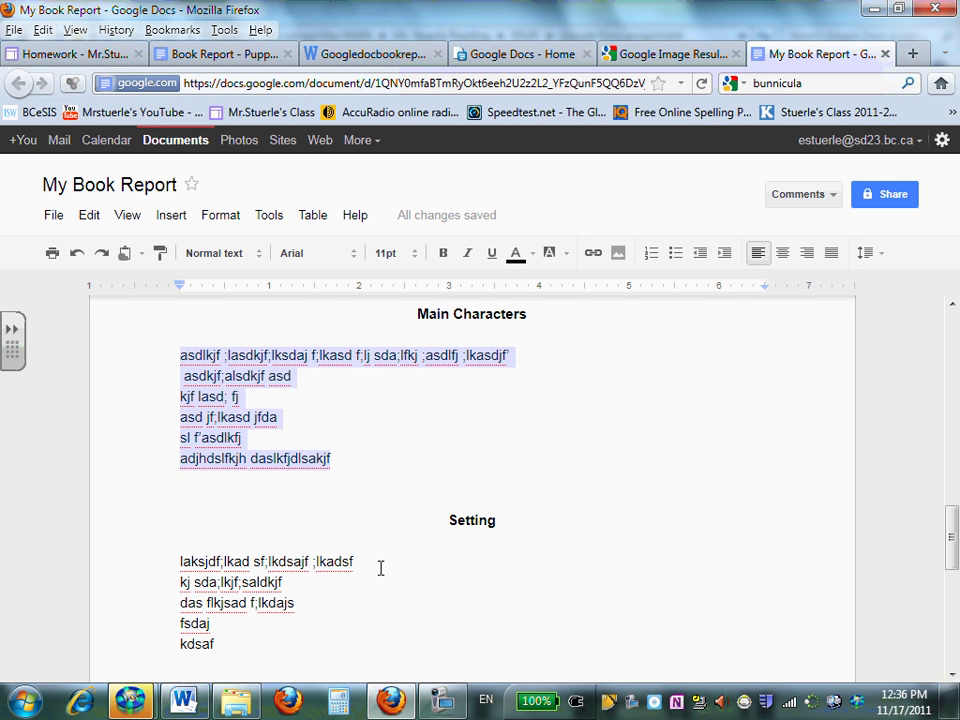
pyautogui.click(332, 565)
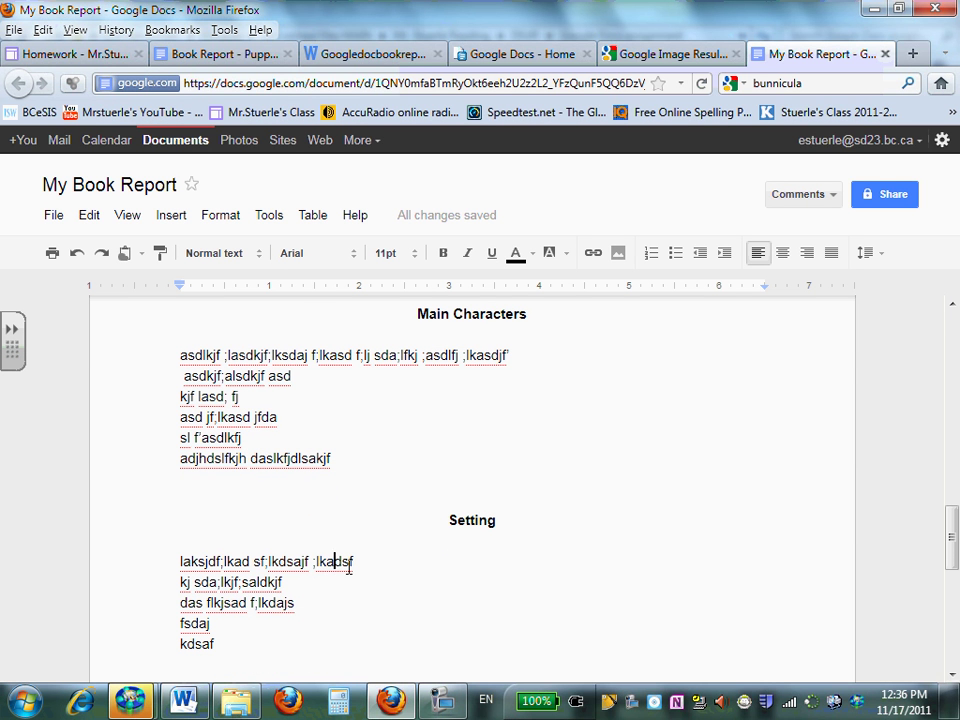
pyautogui.scroll(-3, 316, 588)
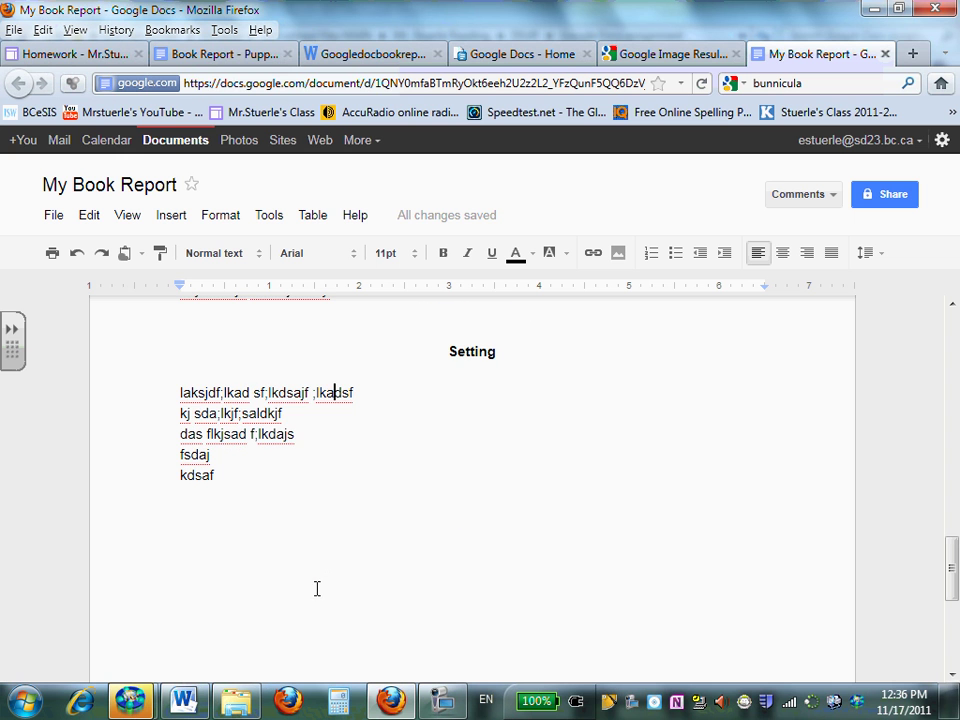
pyautogui.click(250, 481)
pyautogui.press('Return')
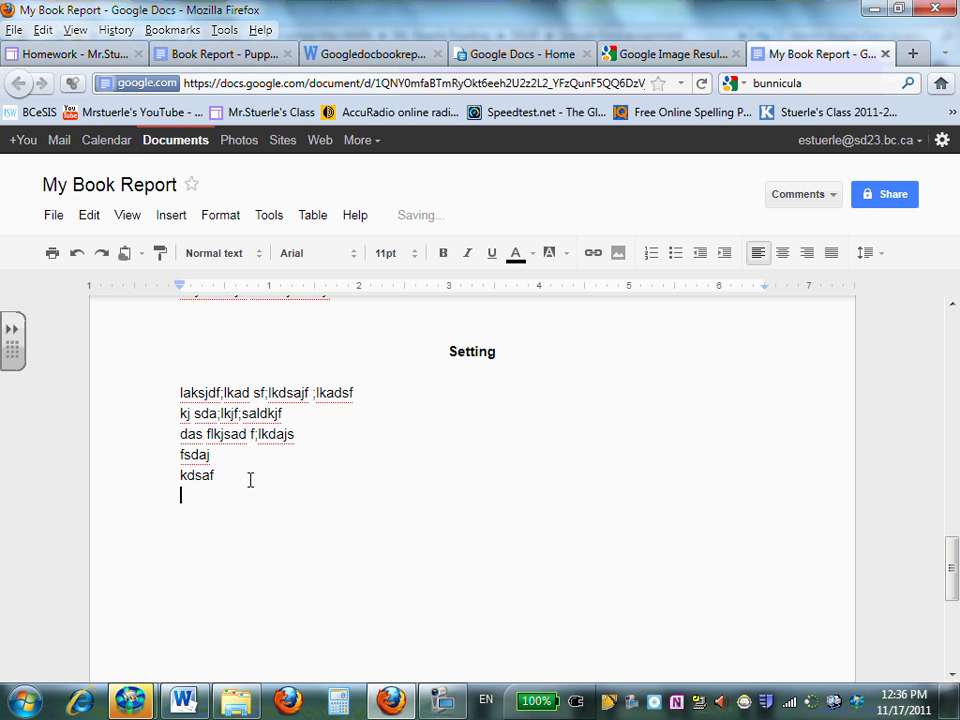
pyautogui.write('speling misak')
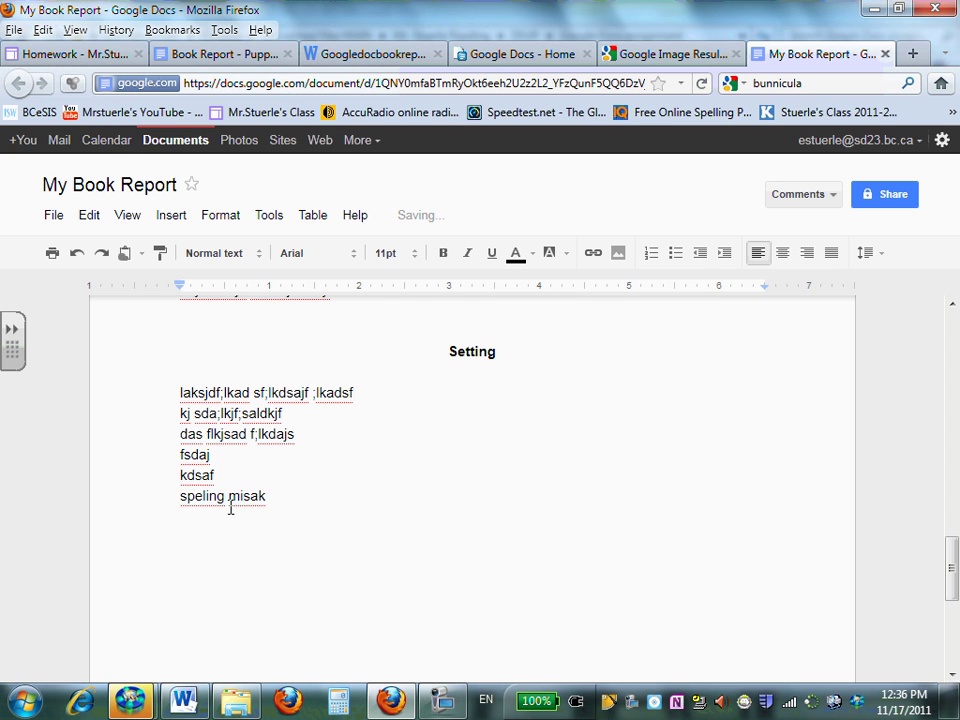
# - Correct the two misspelled words in the last Setting line to "spelling mistake", using the suggested spellings where they fit
pyautogui.rightClick(196, 500)
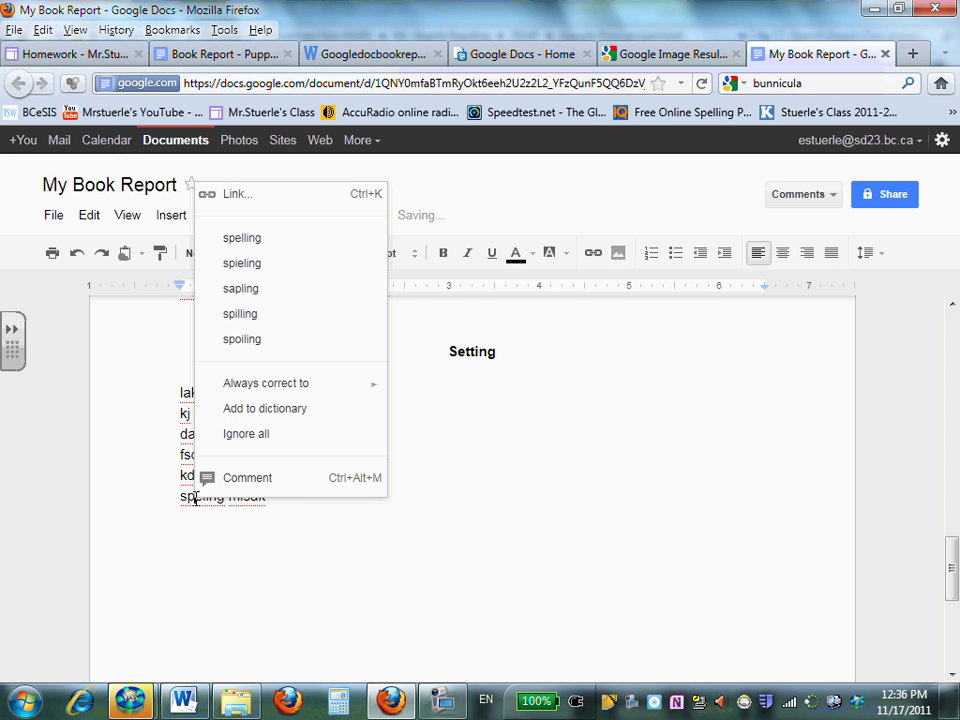
pyautogui.click(234, 238)
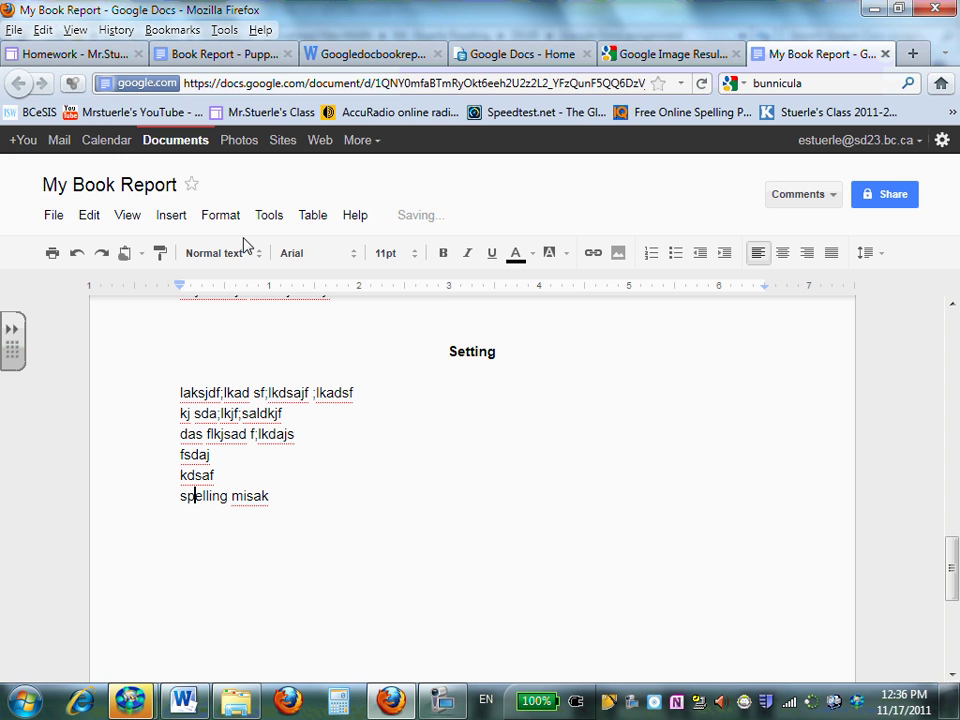
pyautogui.rightClick(255, 500)
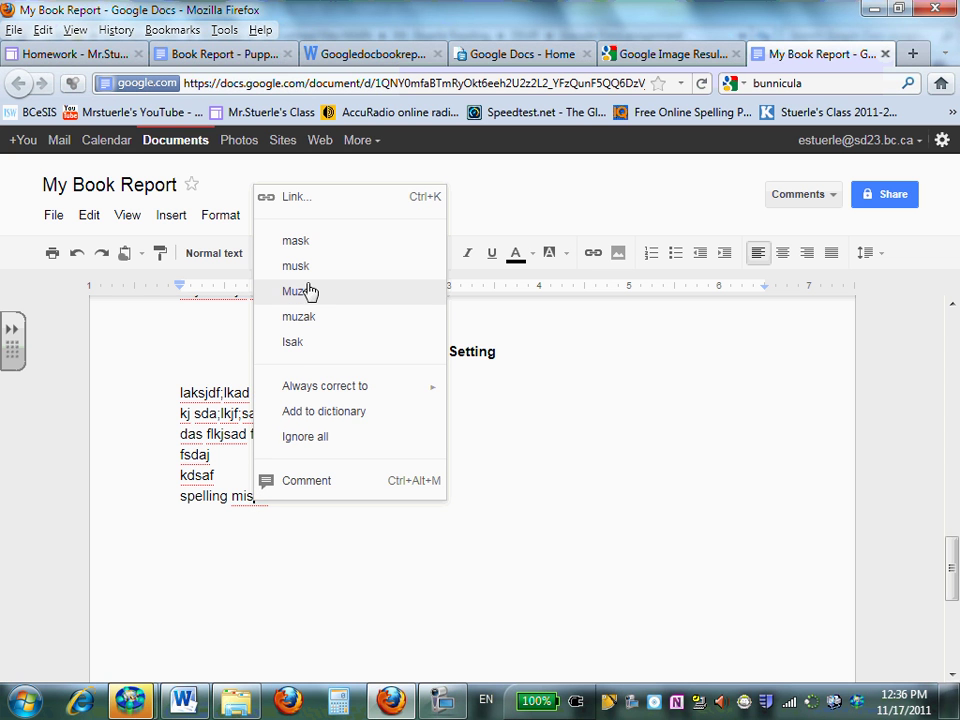
pyautogui.click(243, 495)
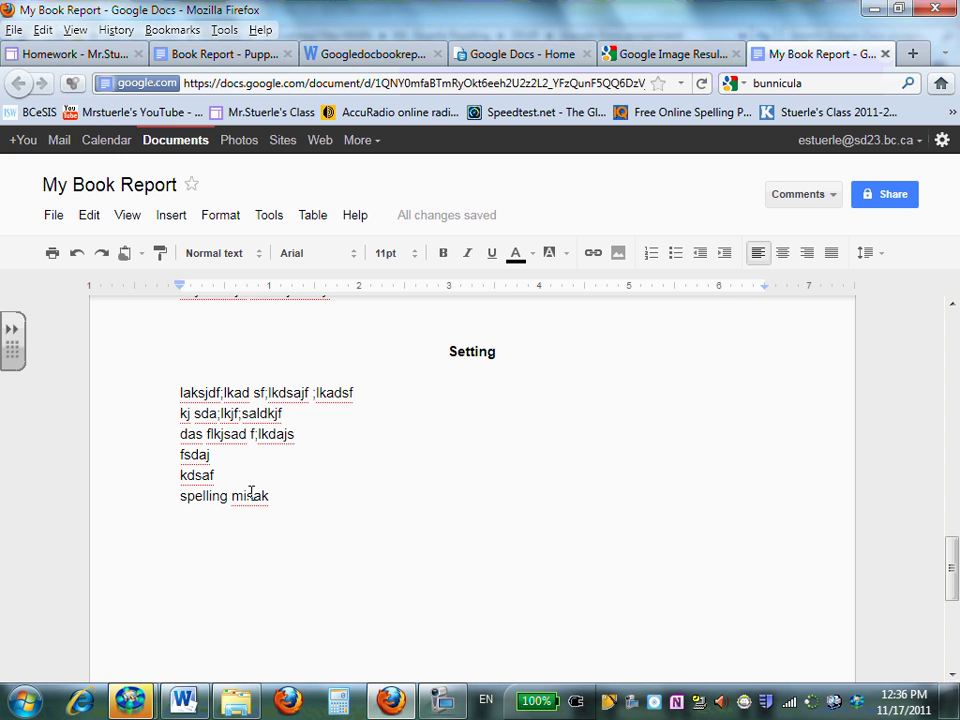
pyautogui.write('t')
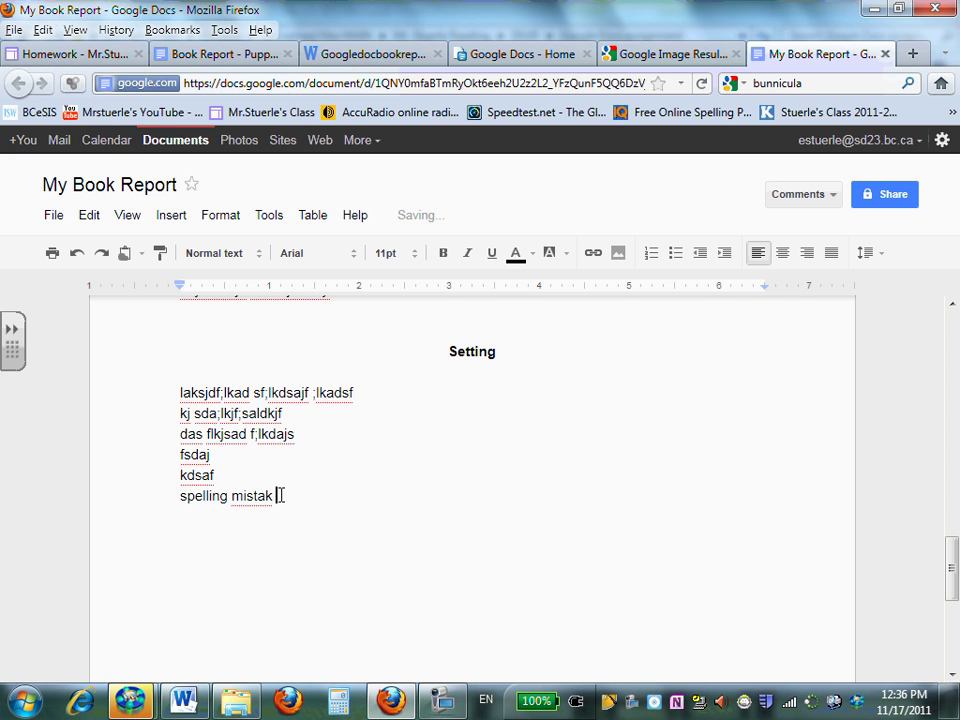
pyautogui.rightClick(248, 497)
pyautogui.click(298, 240)
pyautogui.click(440, 700)
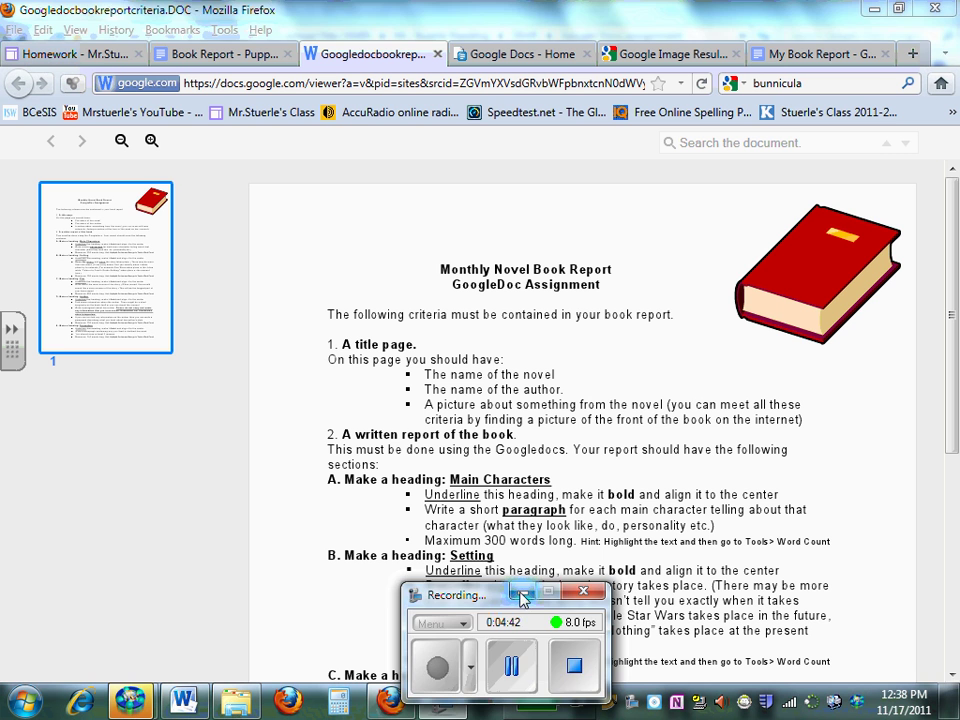
pyautogui.click(517, 600)
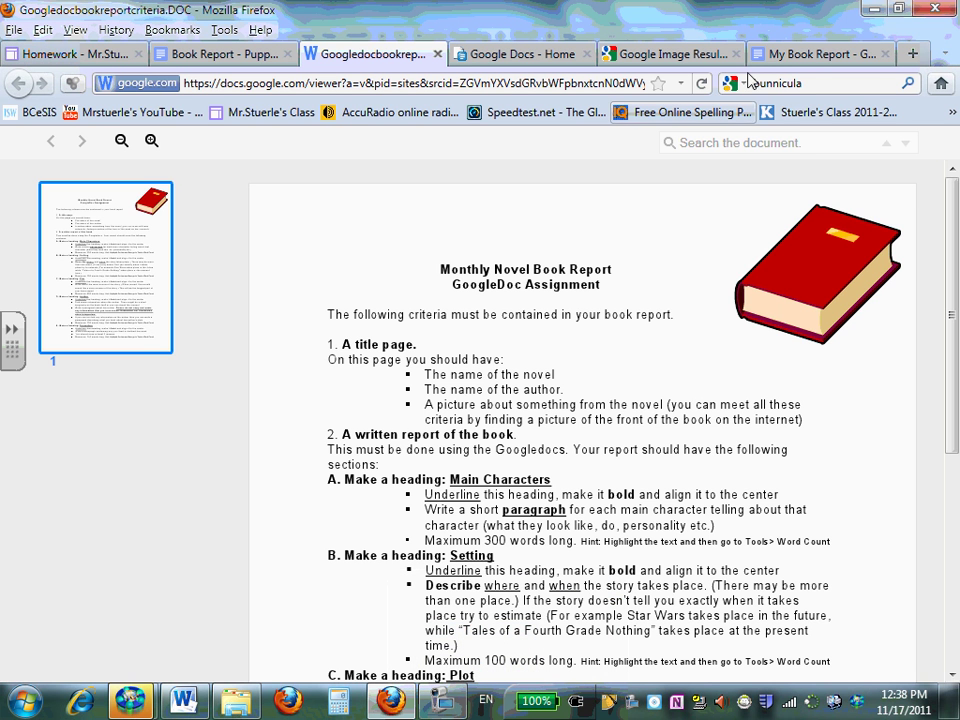
# - Return to the My Book Report document and underline the Setting heading
pyautogui.click(815, 54)
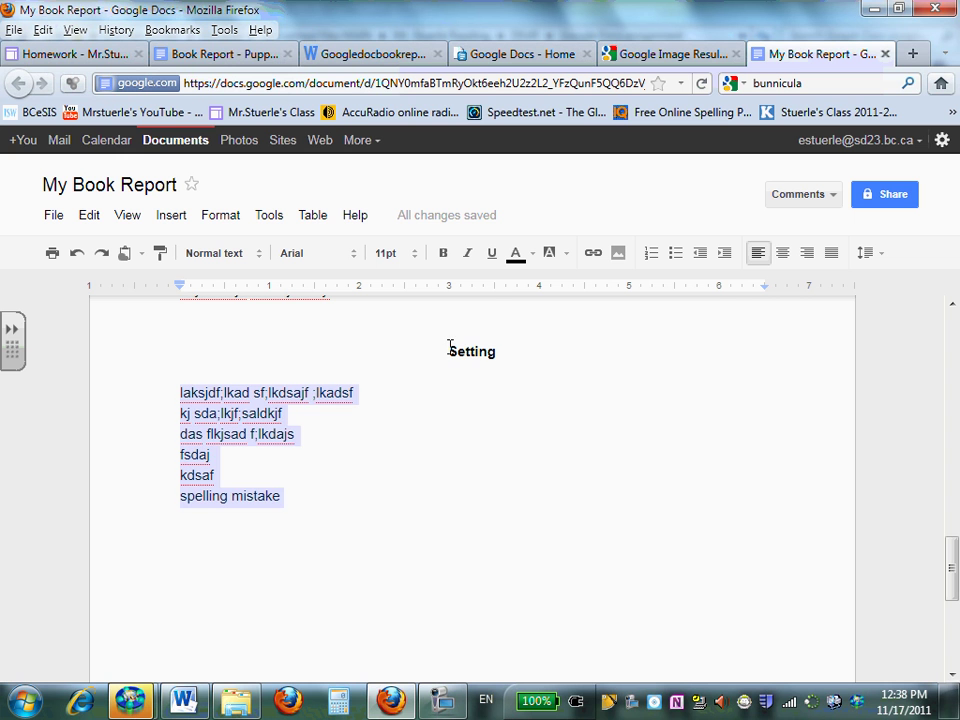
pyautogui.moveTo(449, 347); pyautogui.dragTo(495, 350)
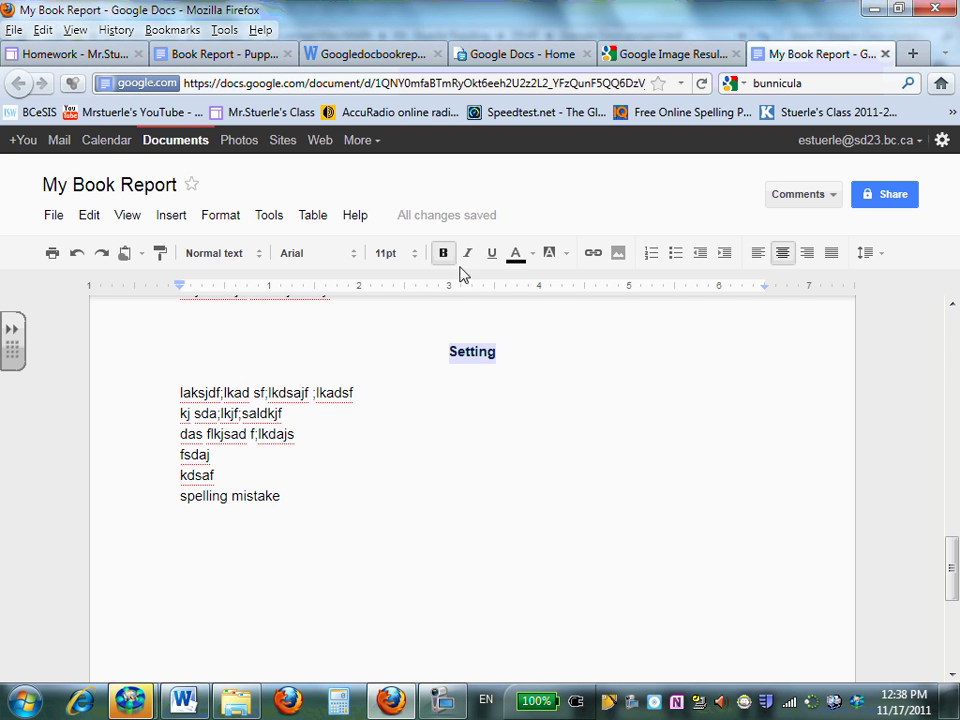
pyautogui.click(495, 258)
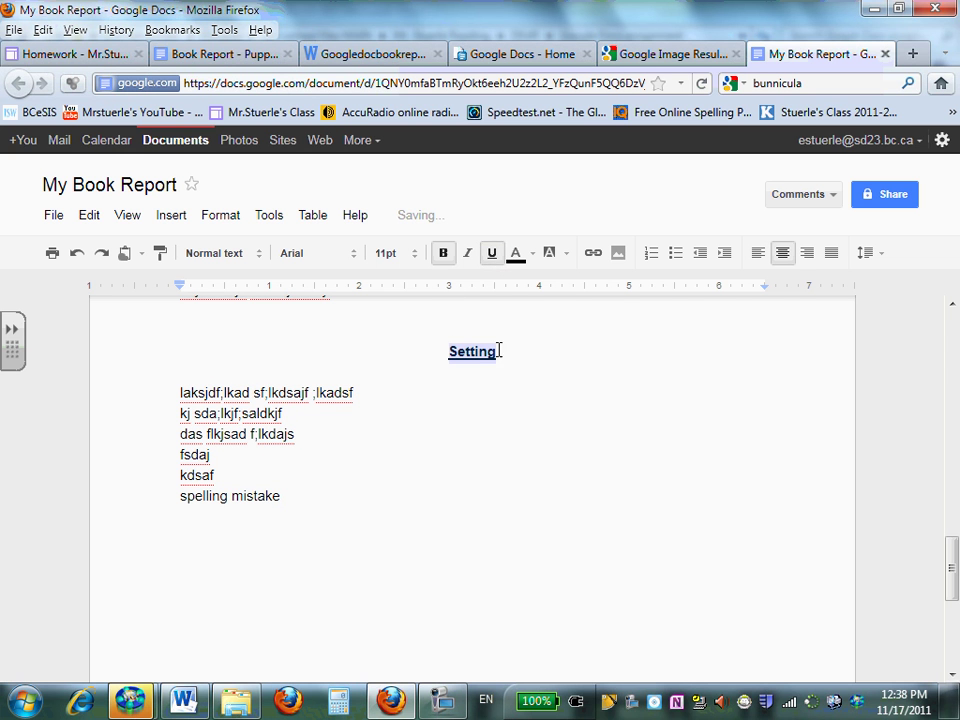
pyautogui.click(508, 429)
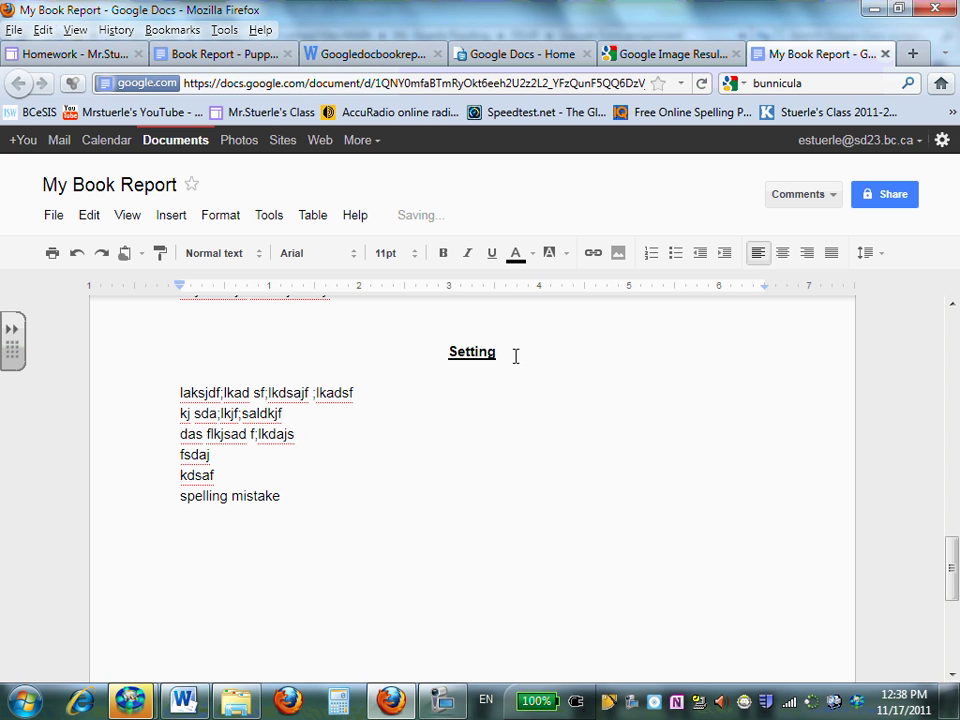
pyautogui.click(443, 700)
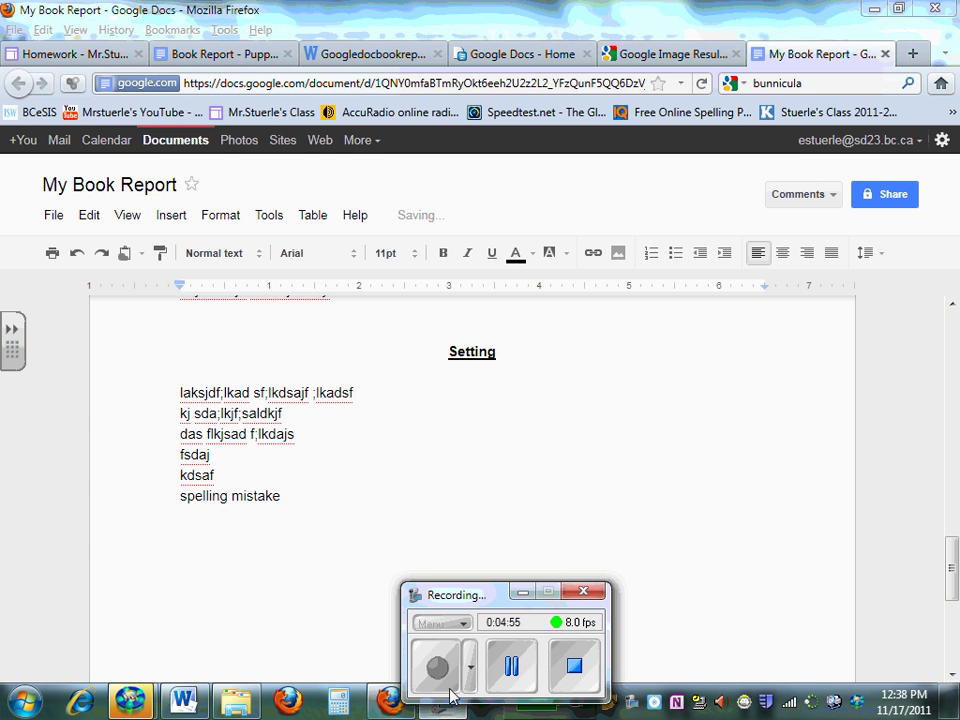
pyautogui.click(511, 666)
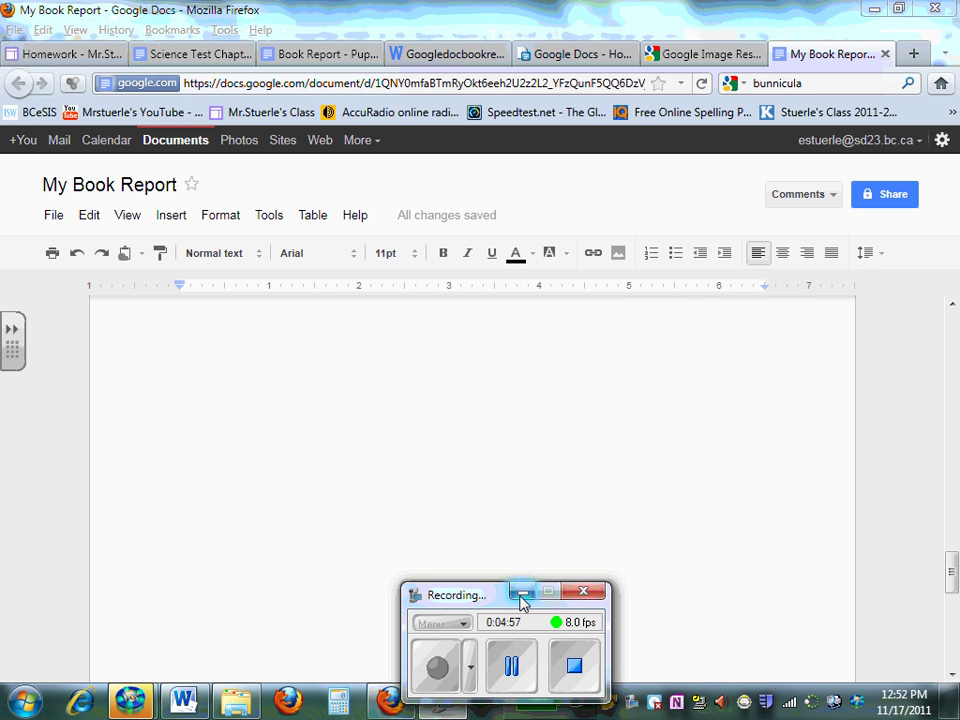
pyautogui.click(521, 593)
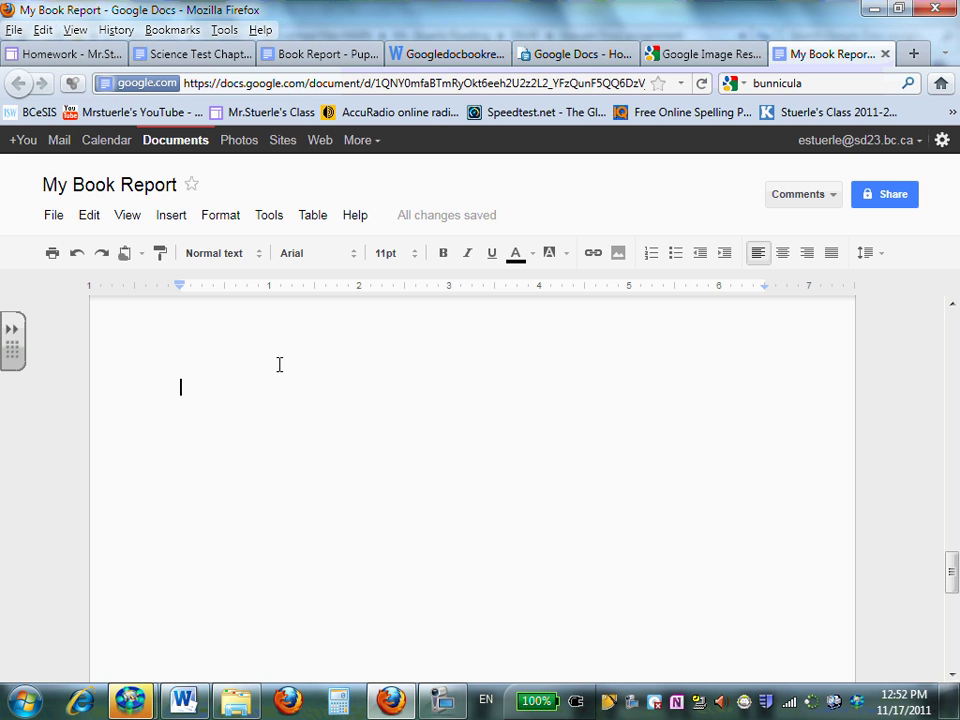
pyautogui.click(705, 54)
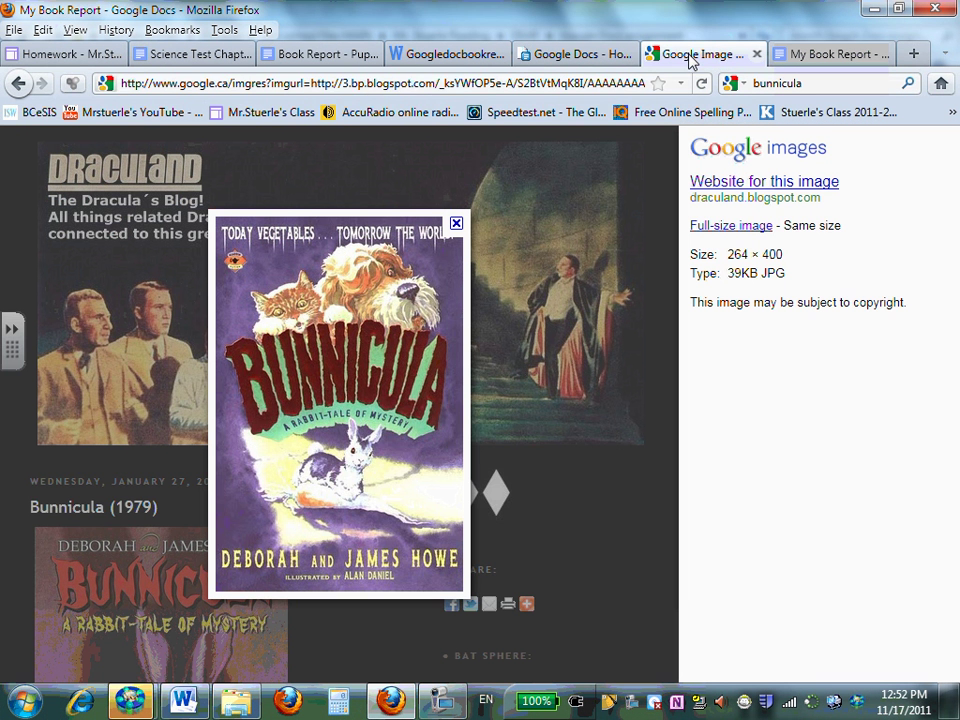
pyautogui.rightClick(333, 404)
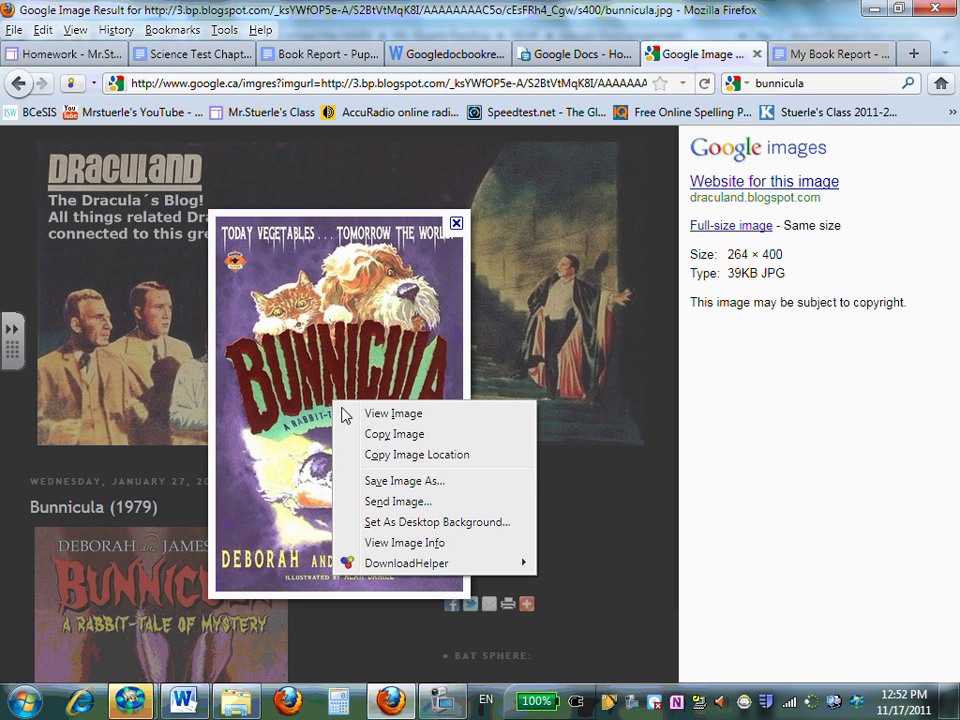
pyautogui.click(379, 487)
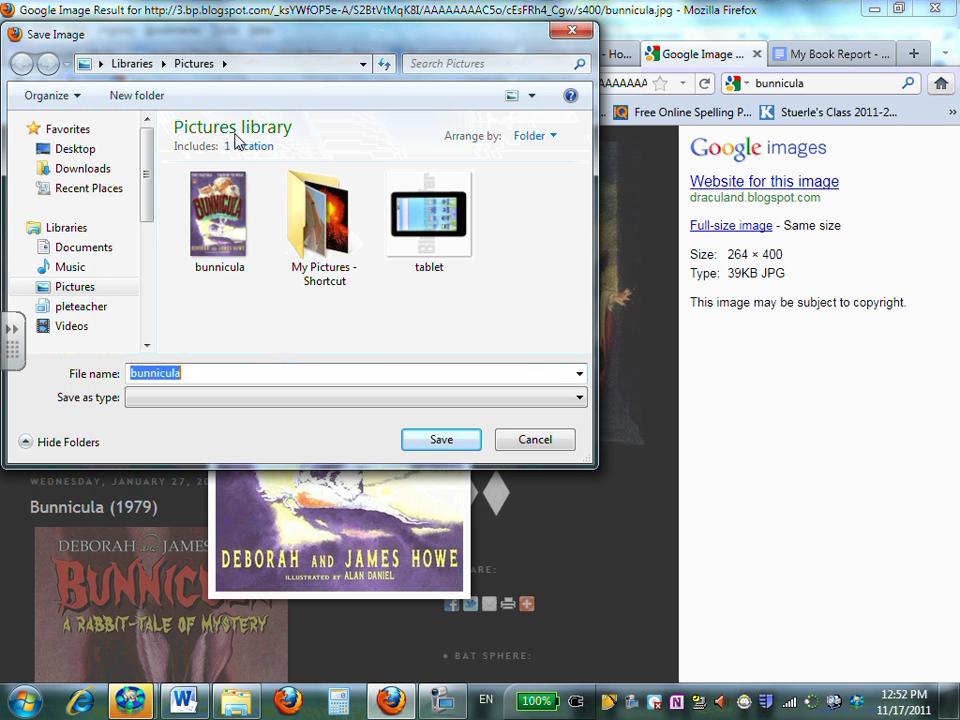
pyautogui.click(548, 443)
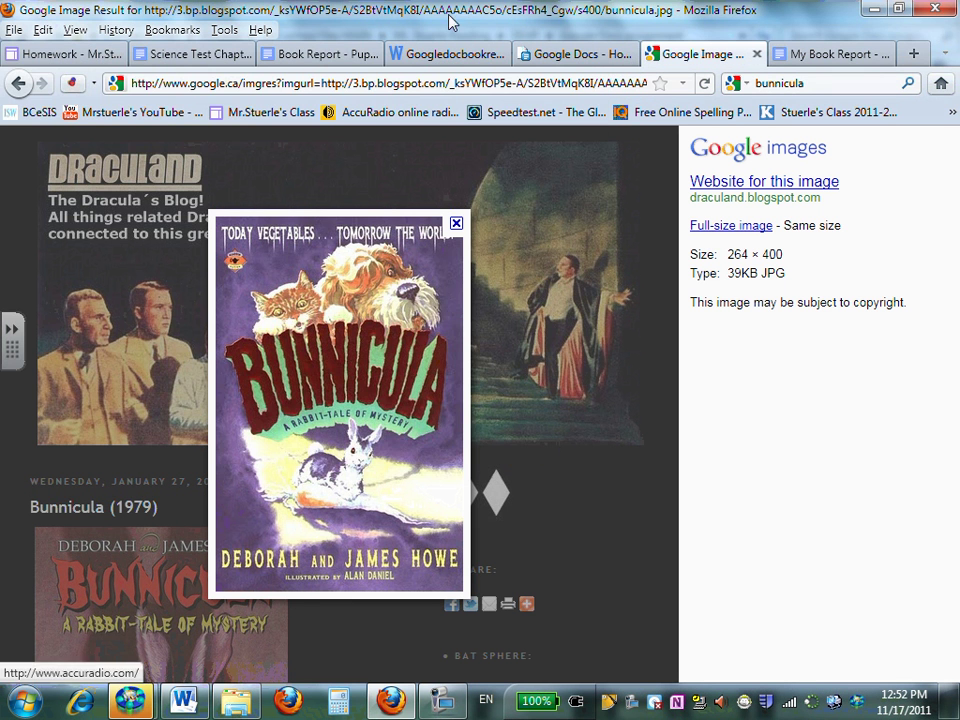
pyautogui.click(789, 56)
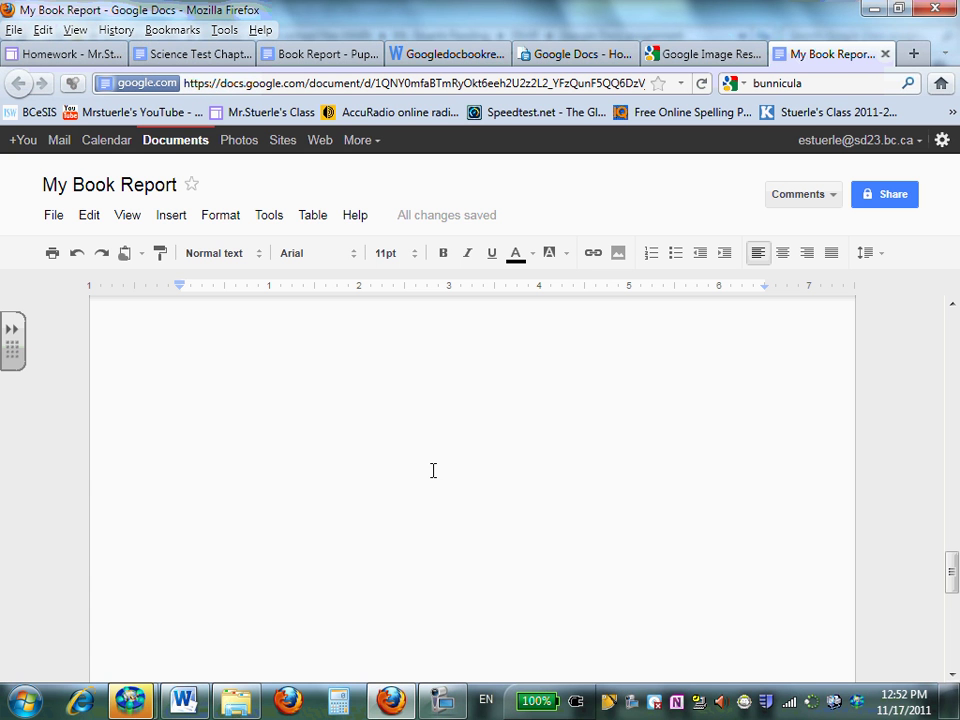
# - Insert the bunnicula image into the report by uploading it from the Pictures library
pyautogui.click(172, 216)
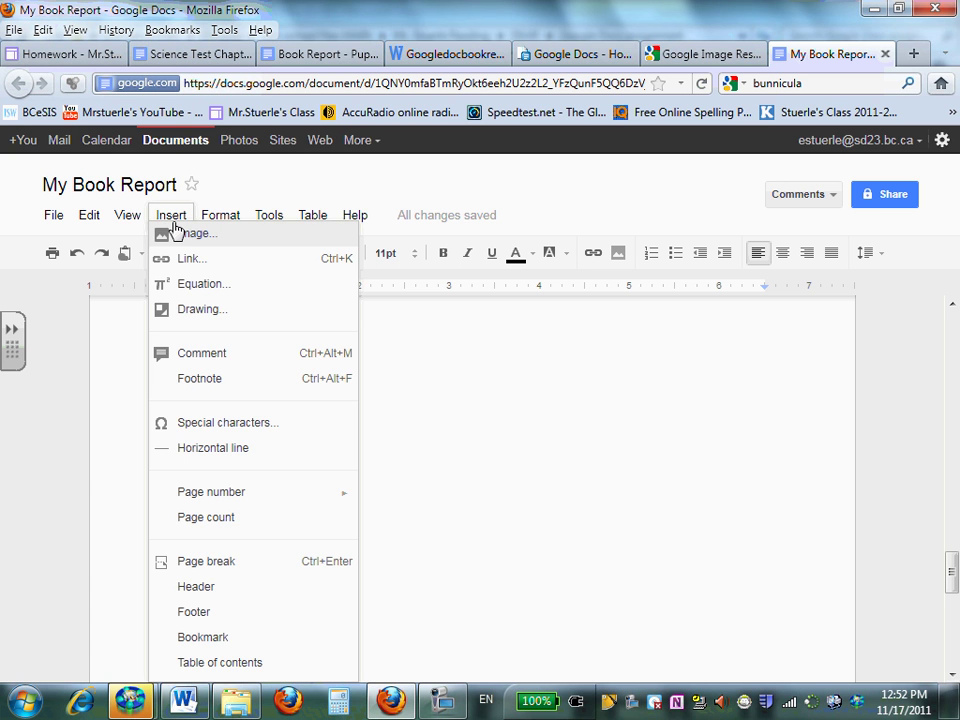
pyautogui.click(180, 238)
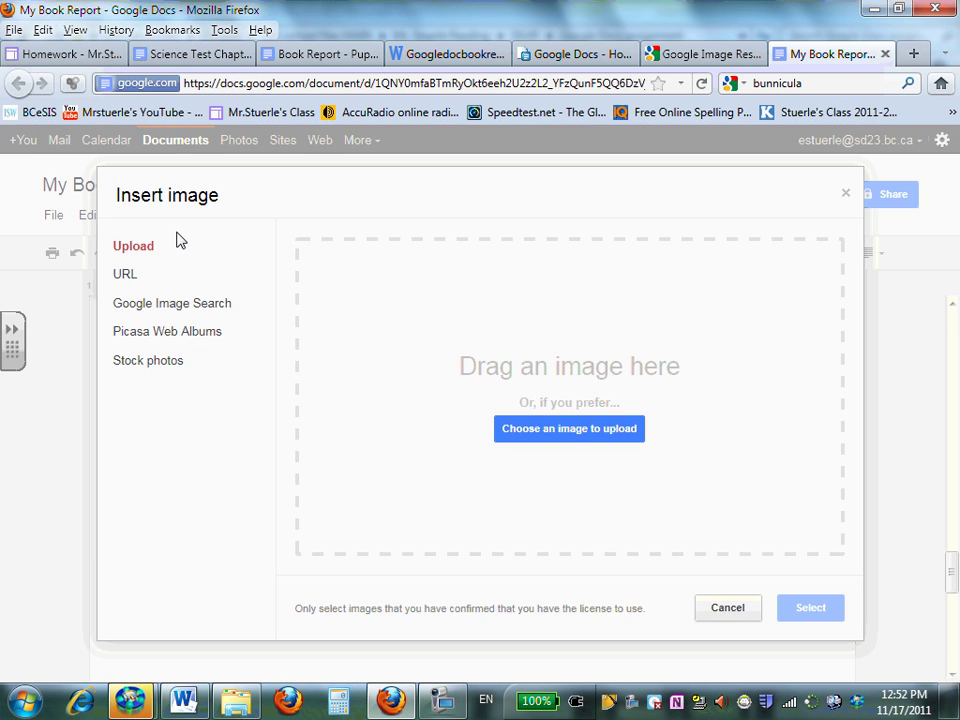
pyautogui.click(558, 430)
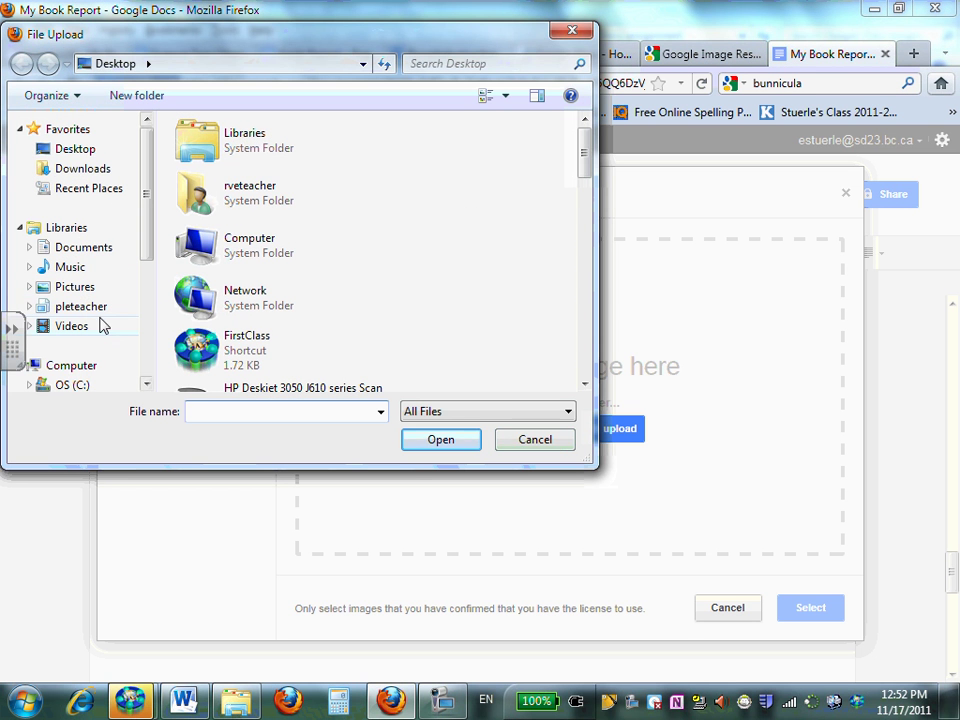
pyautogui.click(87, 293)
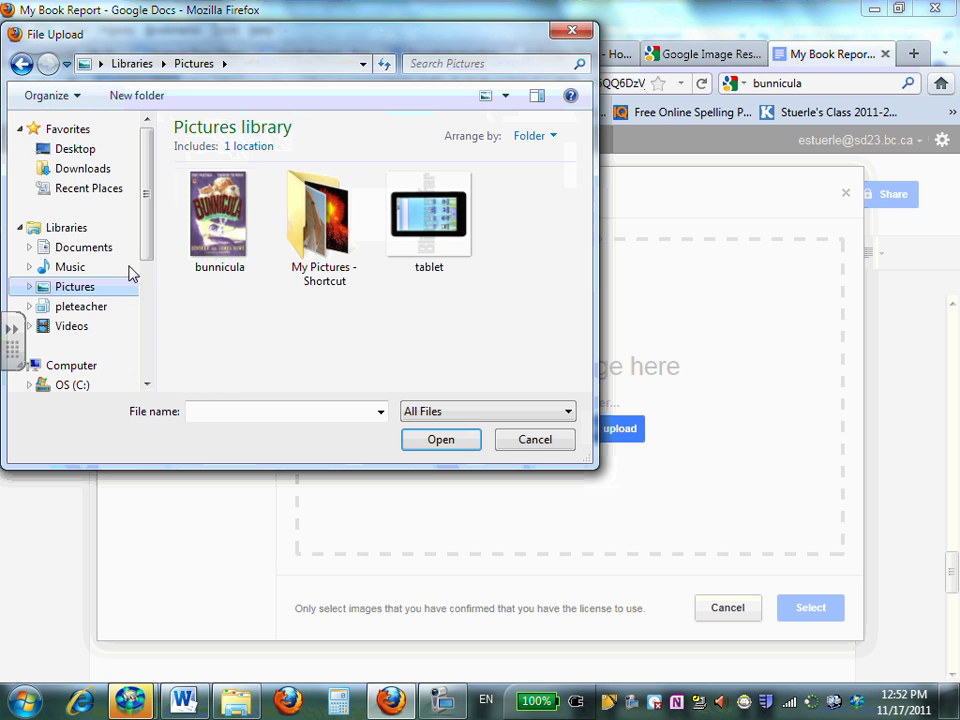
pyautogui.click(214, 226)
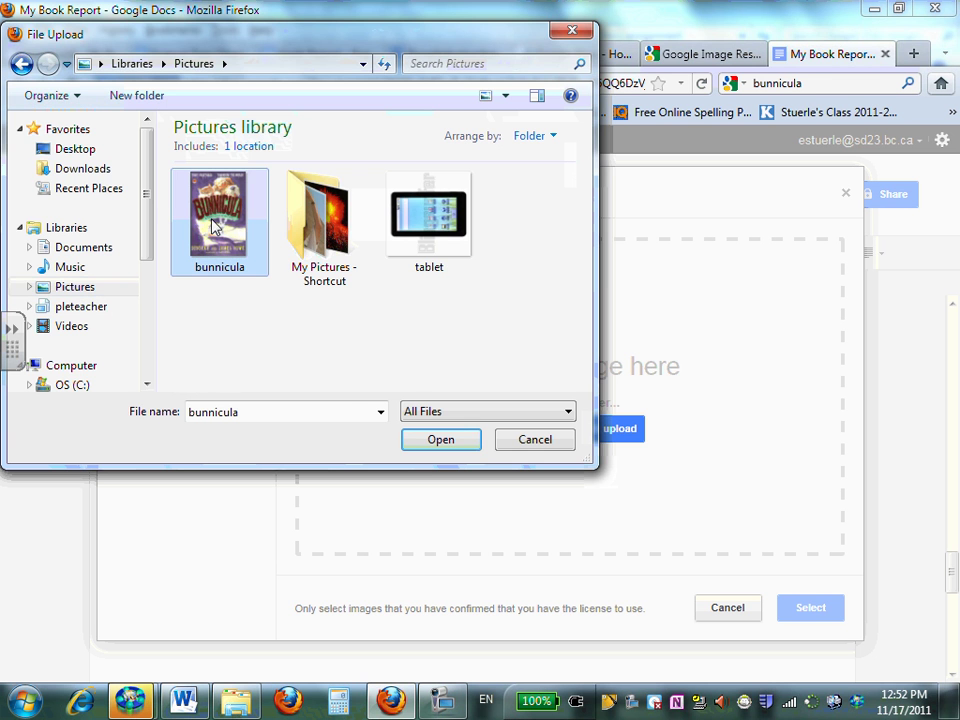
pyautogui.click(443, 440)
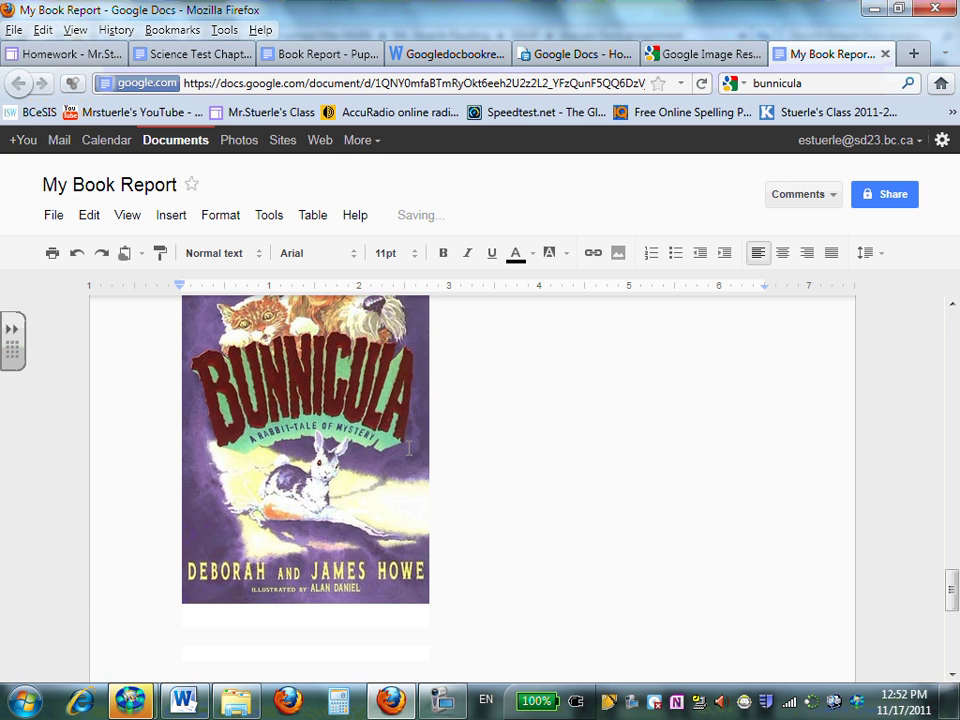
# - Set the Bunnicula cover image to Fixed position, move it toward the middle of the page and enlarge it
pyautogui.click(302, 336)
pyautogui.click(356, 523)
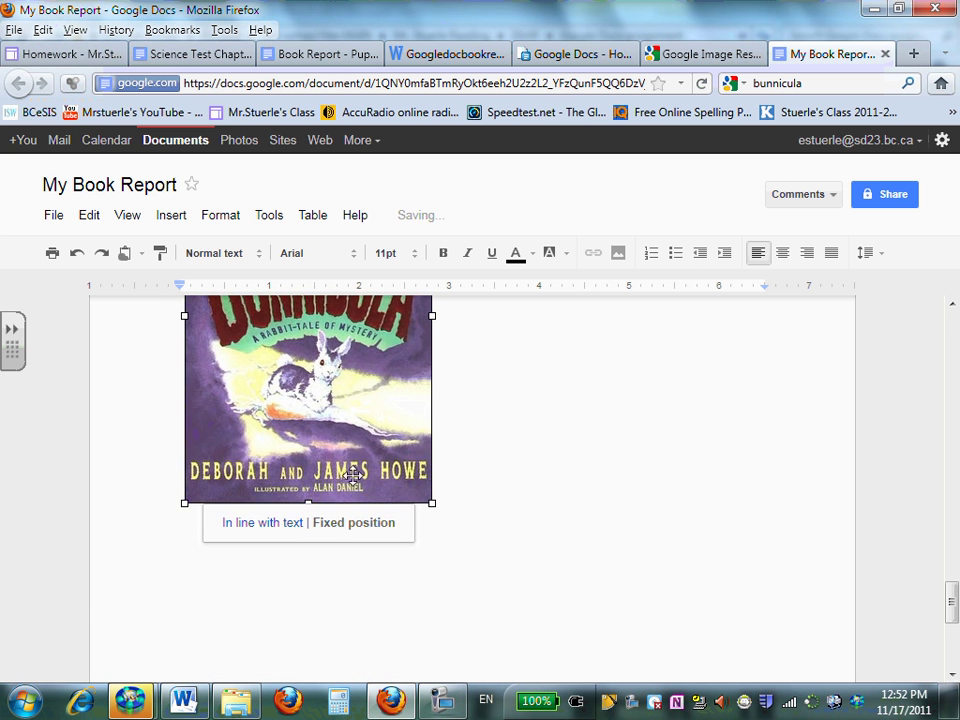
pyautogui.moveTo(353, 477); pyautogui.dragTo(489, 444)
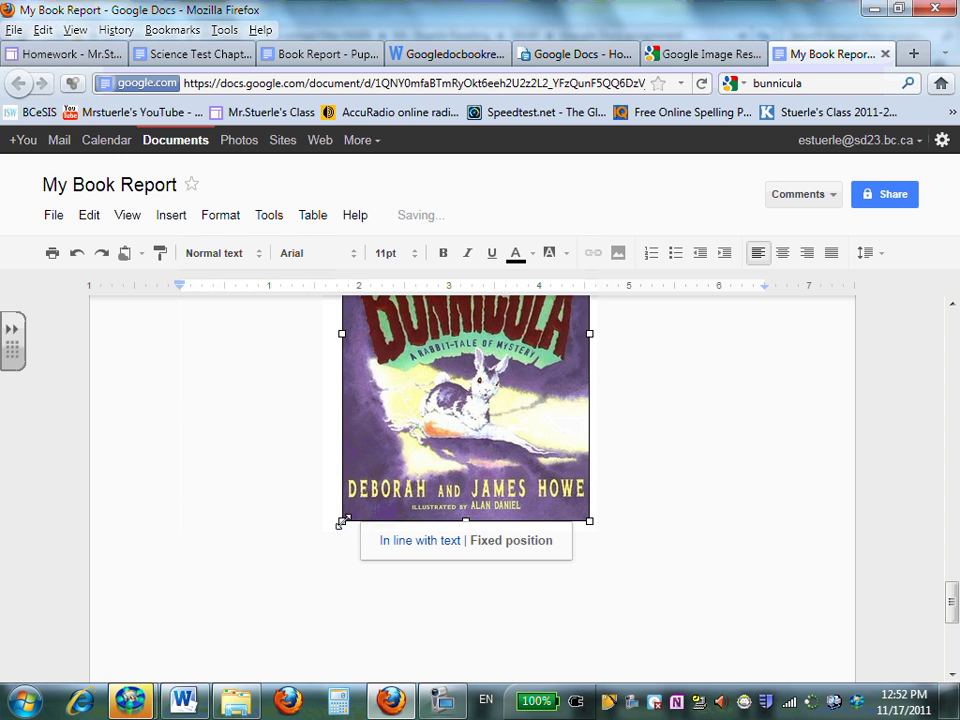
pyautogui.moveTo(341, 522); pyautogui.dragTo(282, 617)
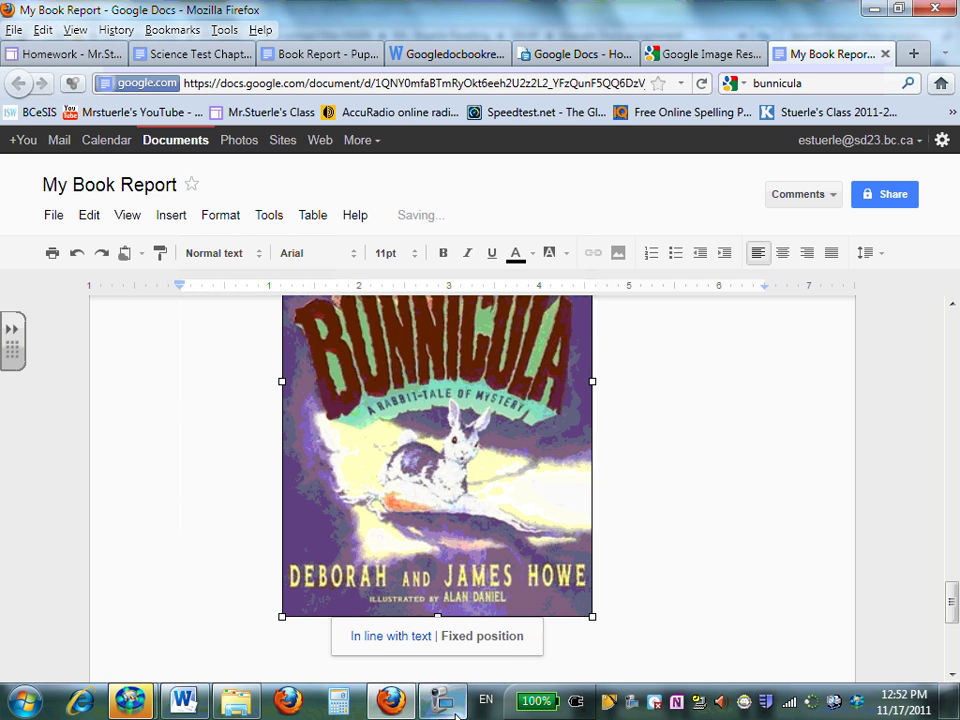